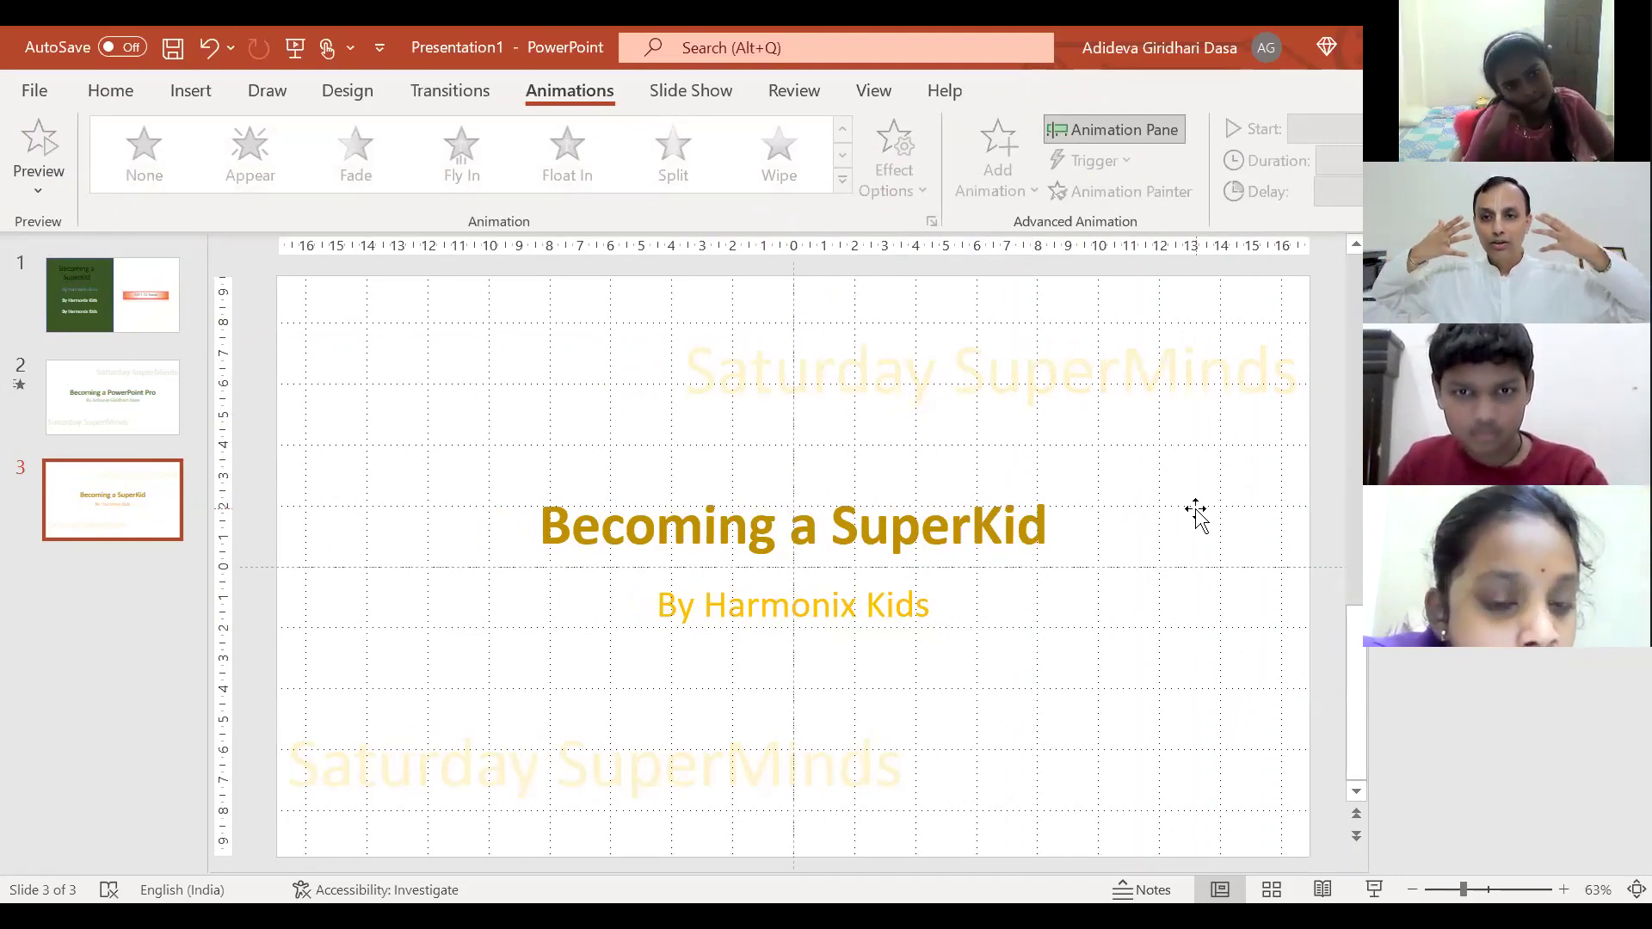
{"action": "left_click", "coordinate": [937, 571]}
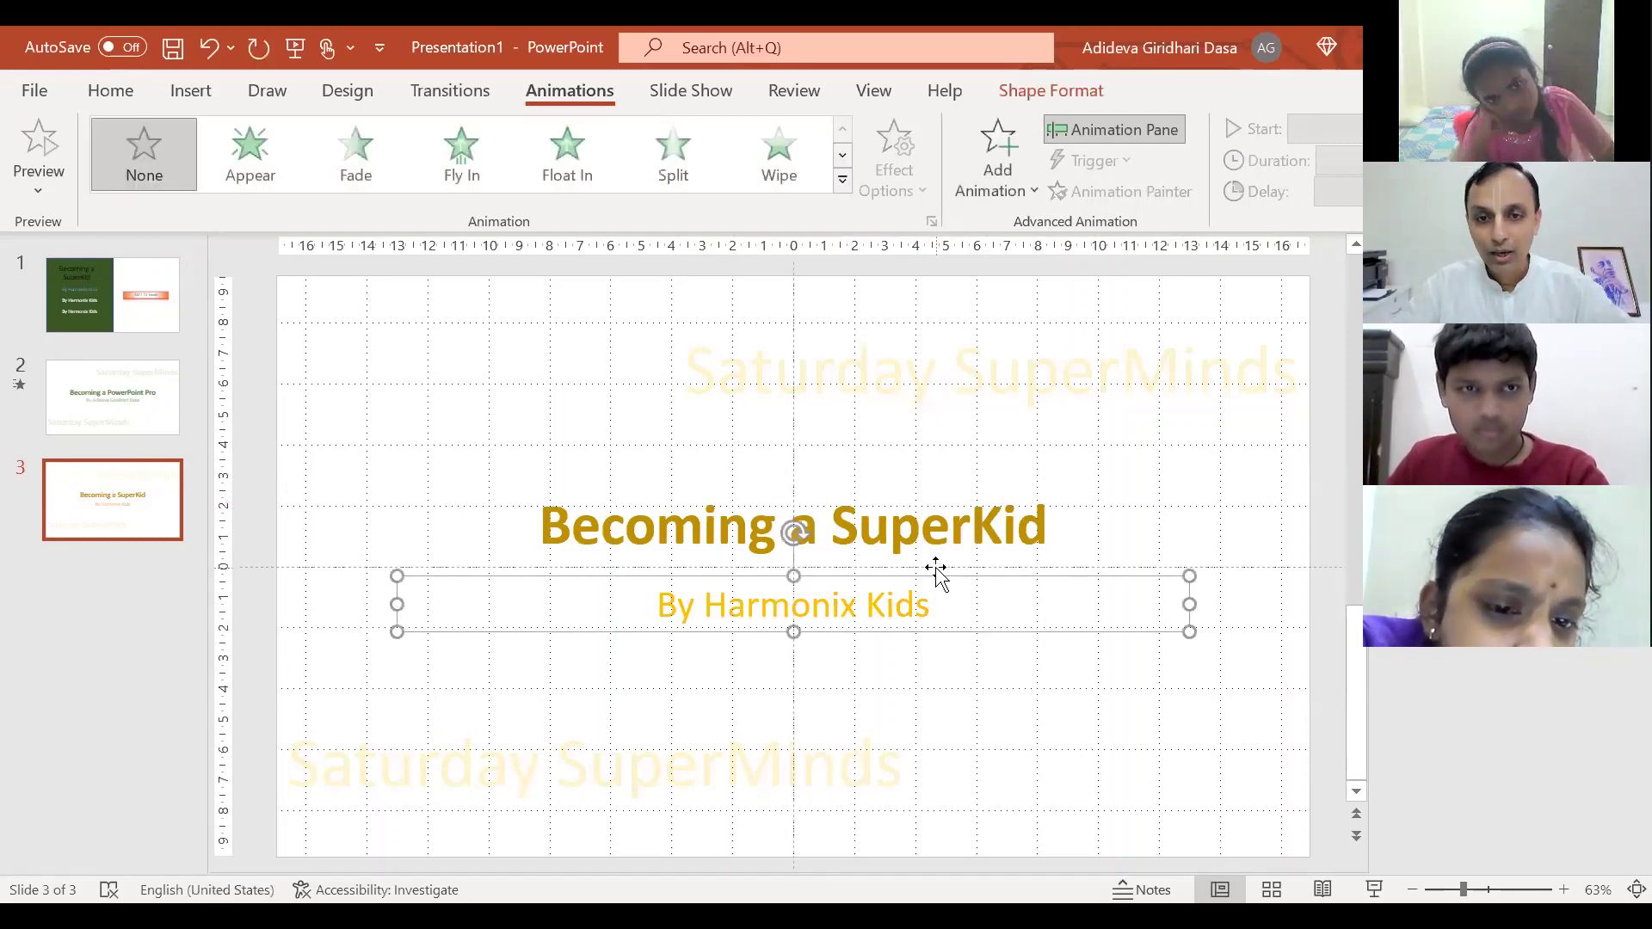
{"action": "left_click", "coordinate": [949, 520]}
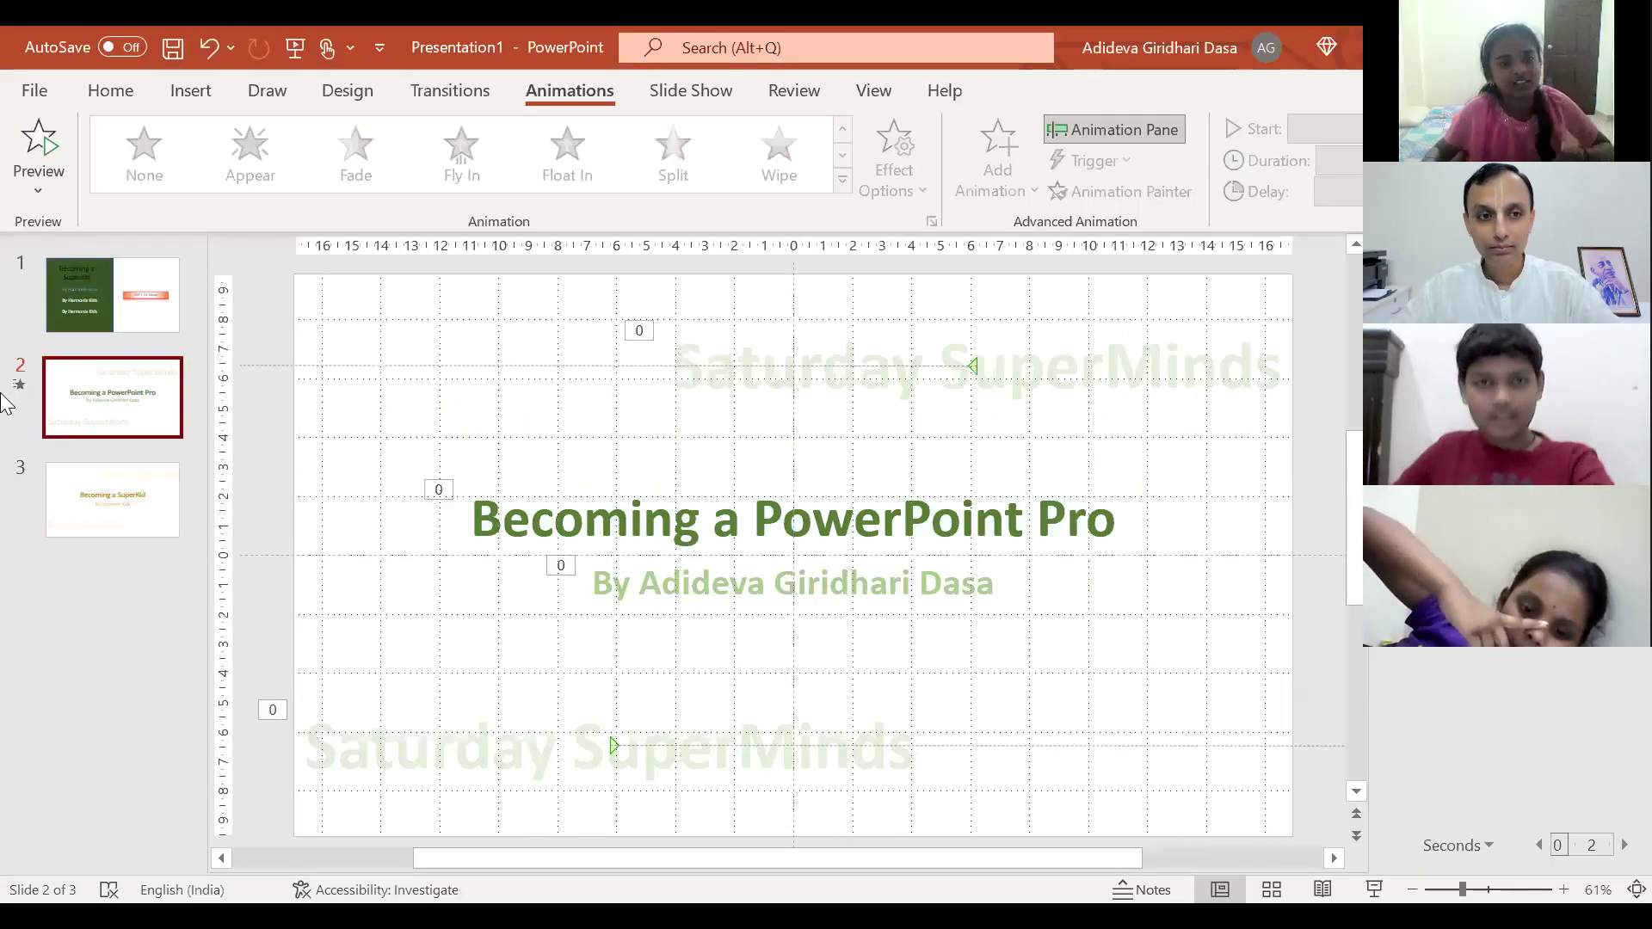
{"action": "left_click", "coordinate": [131, 514]}
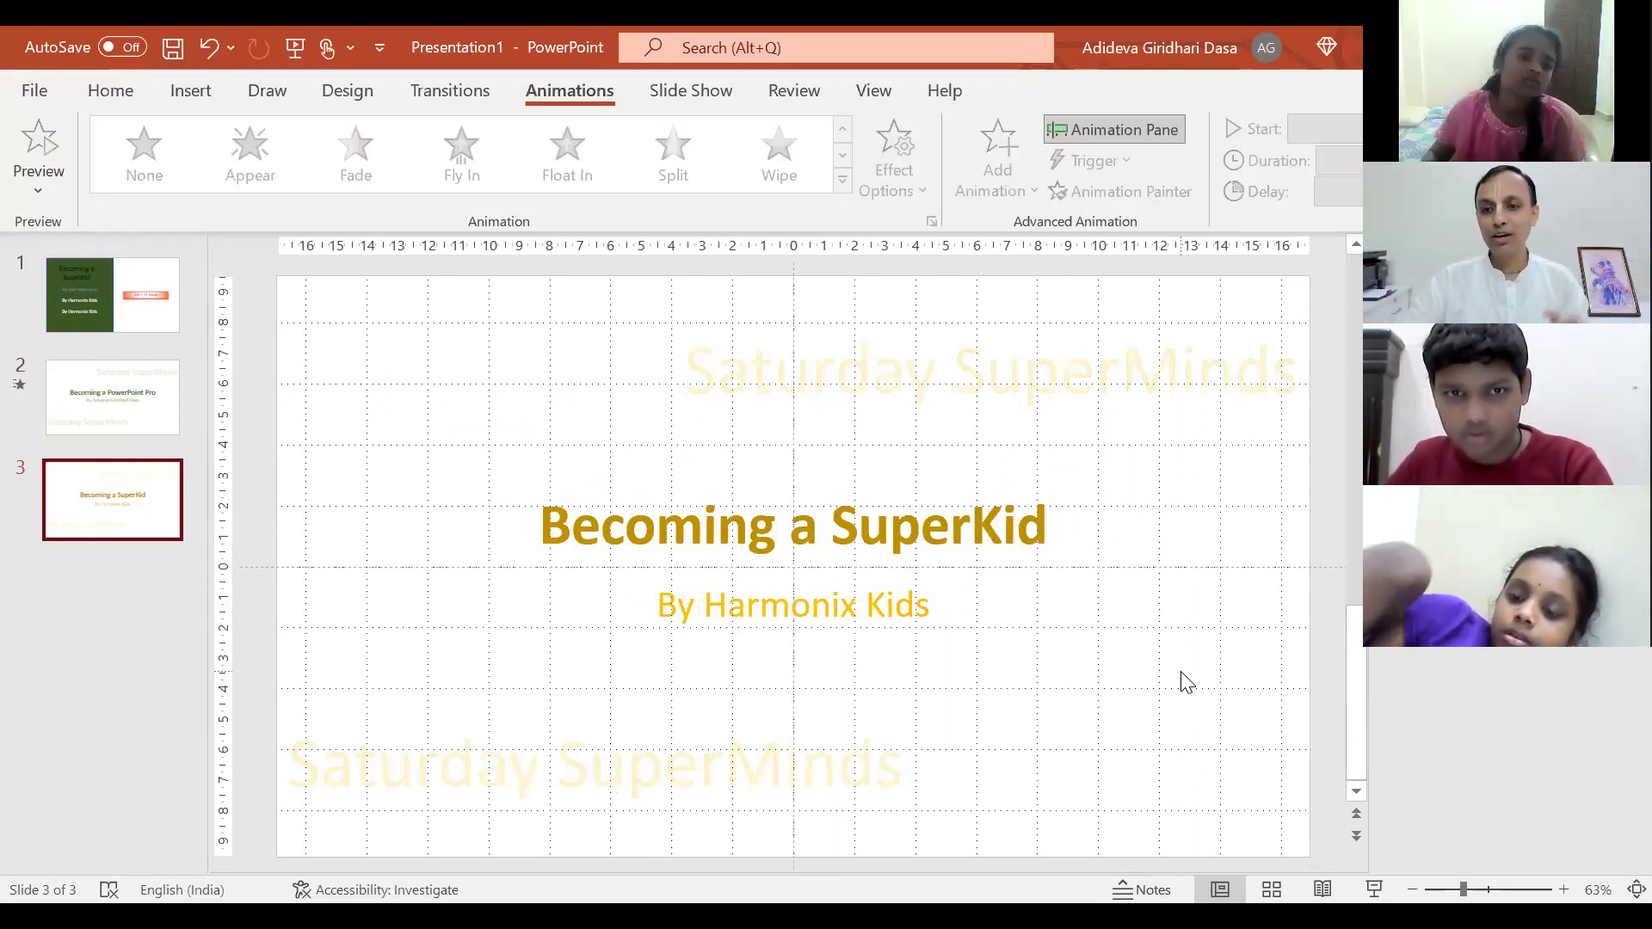
{"action": "left_click", "coordinate": [1019, 551]}
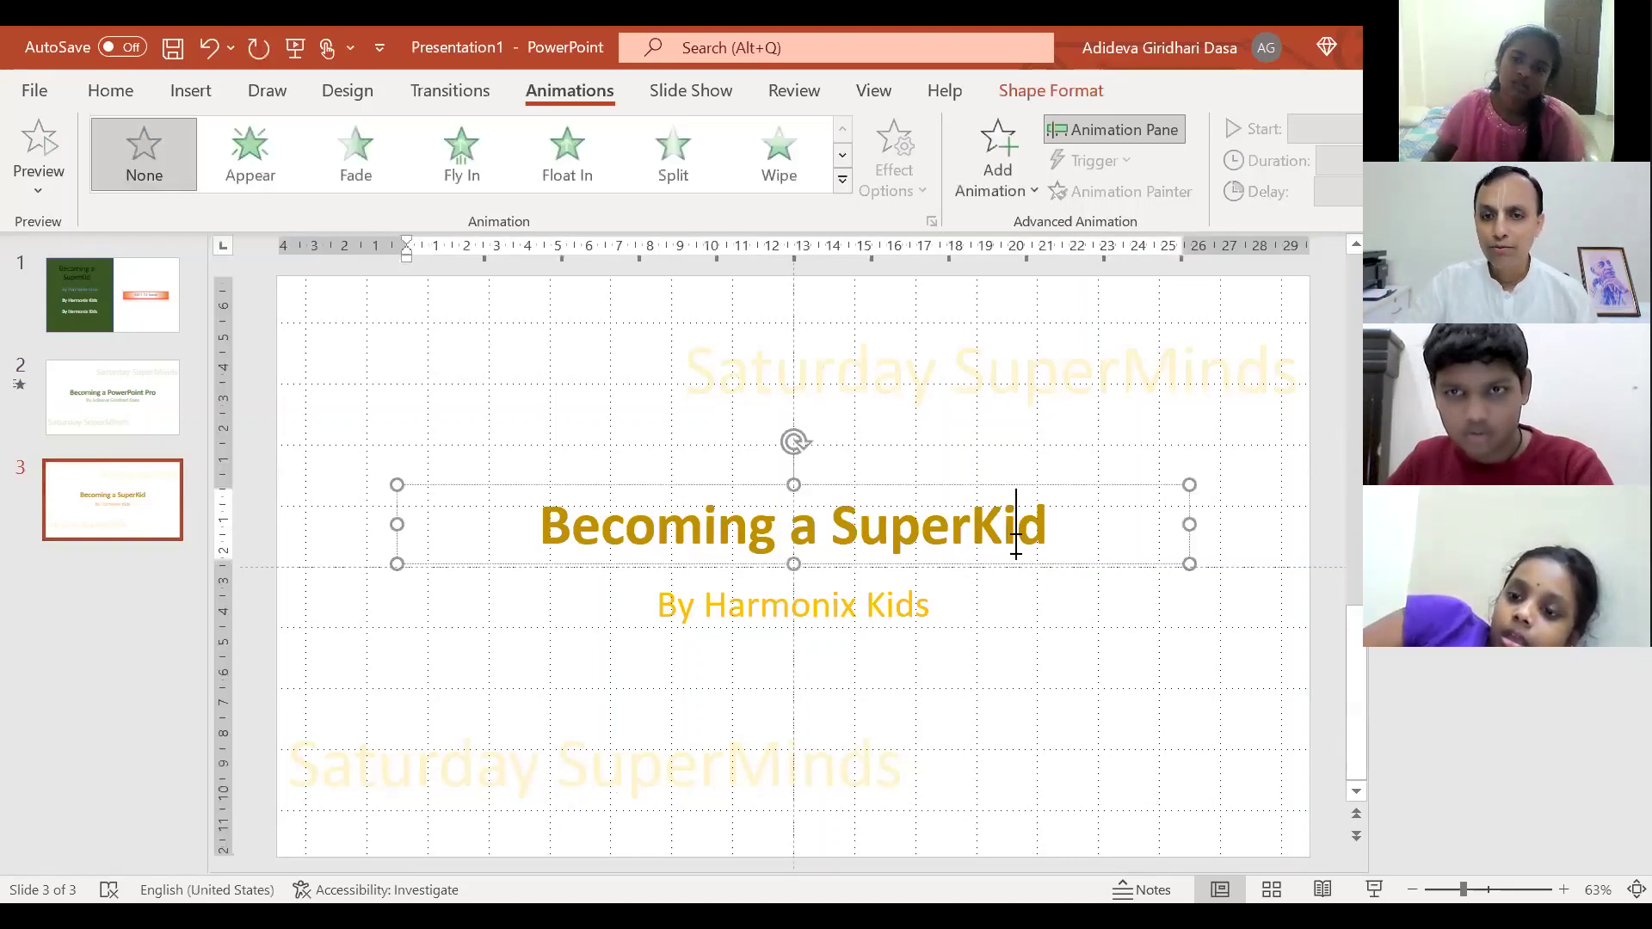
- Apply the Zoom entrance effect to the 'Becoming a SuperKid' title box
{"action": "left_click", "coordinate": [1006, 482]}
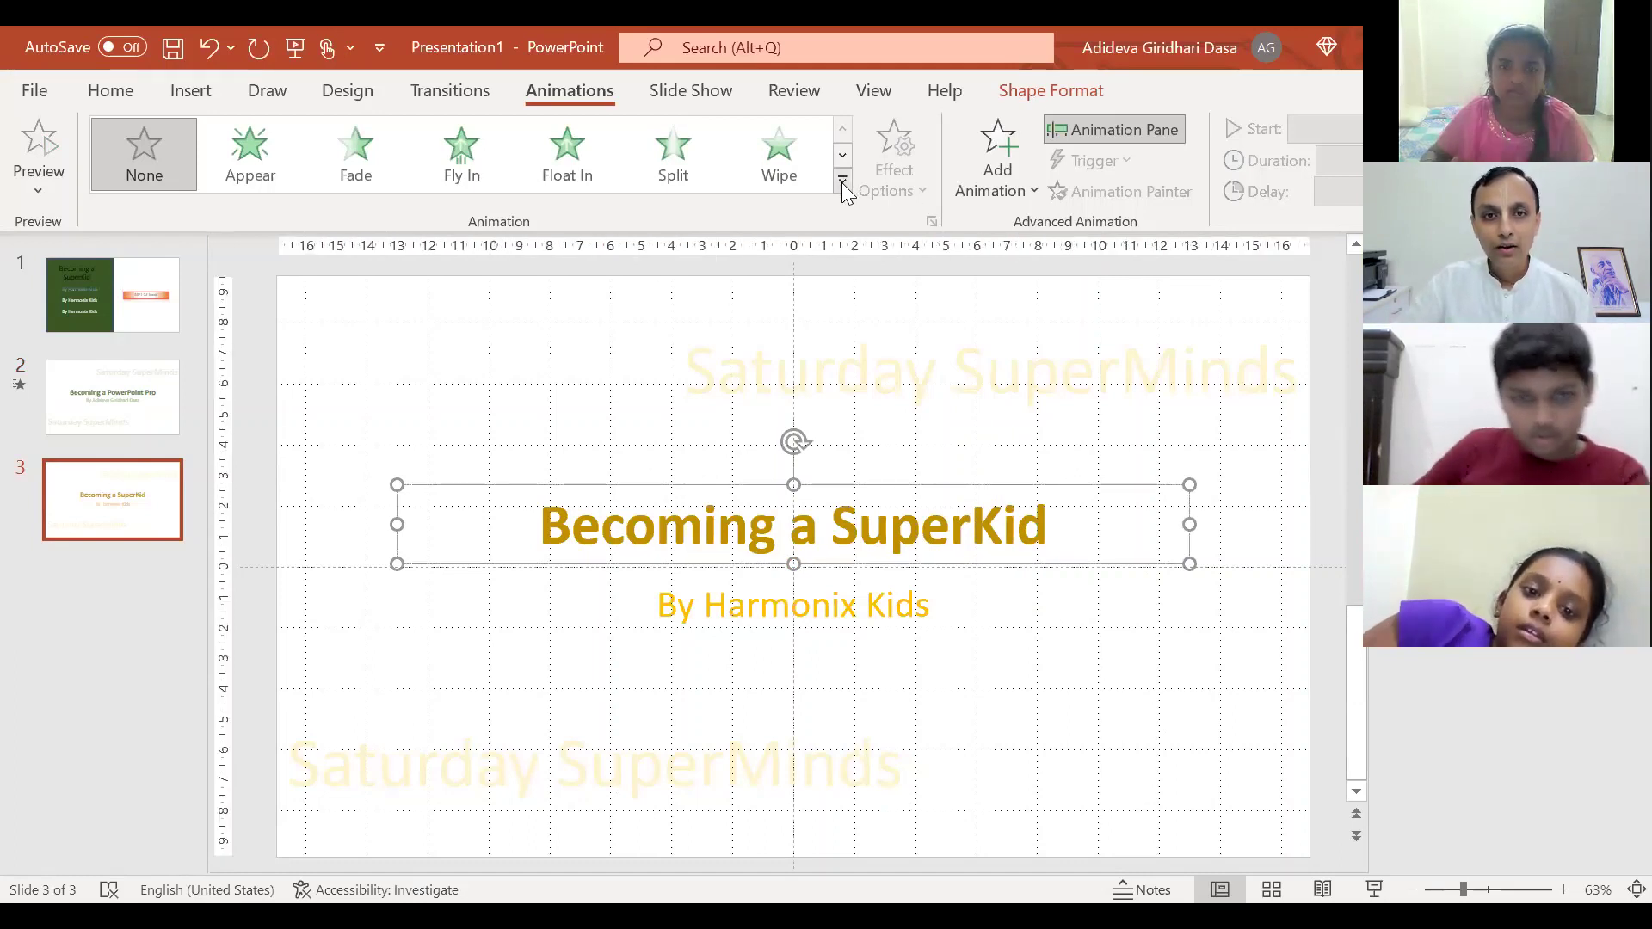
{"action": "left_click", "coordinate": [989, 166]}
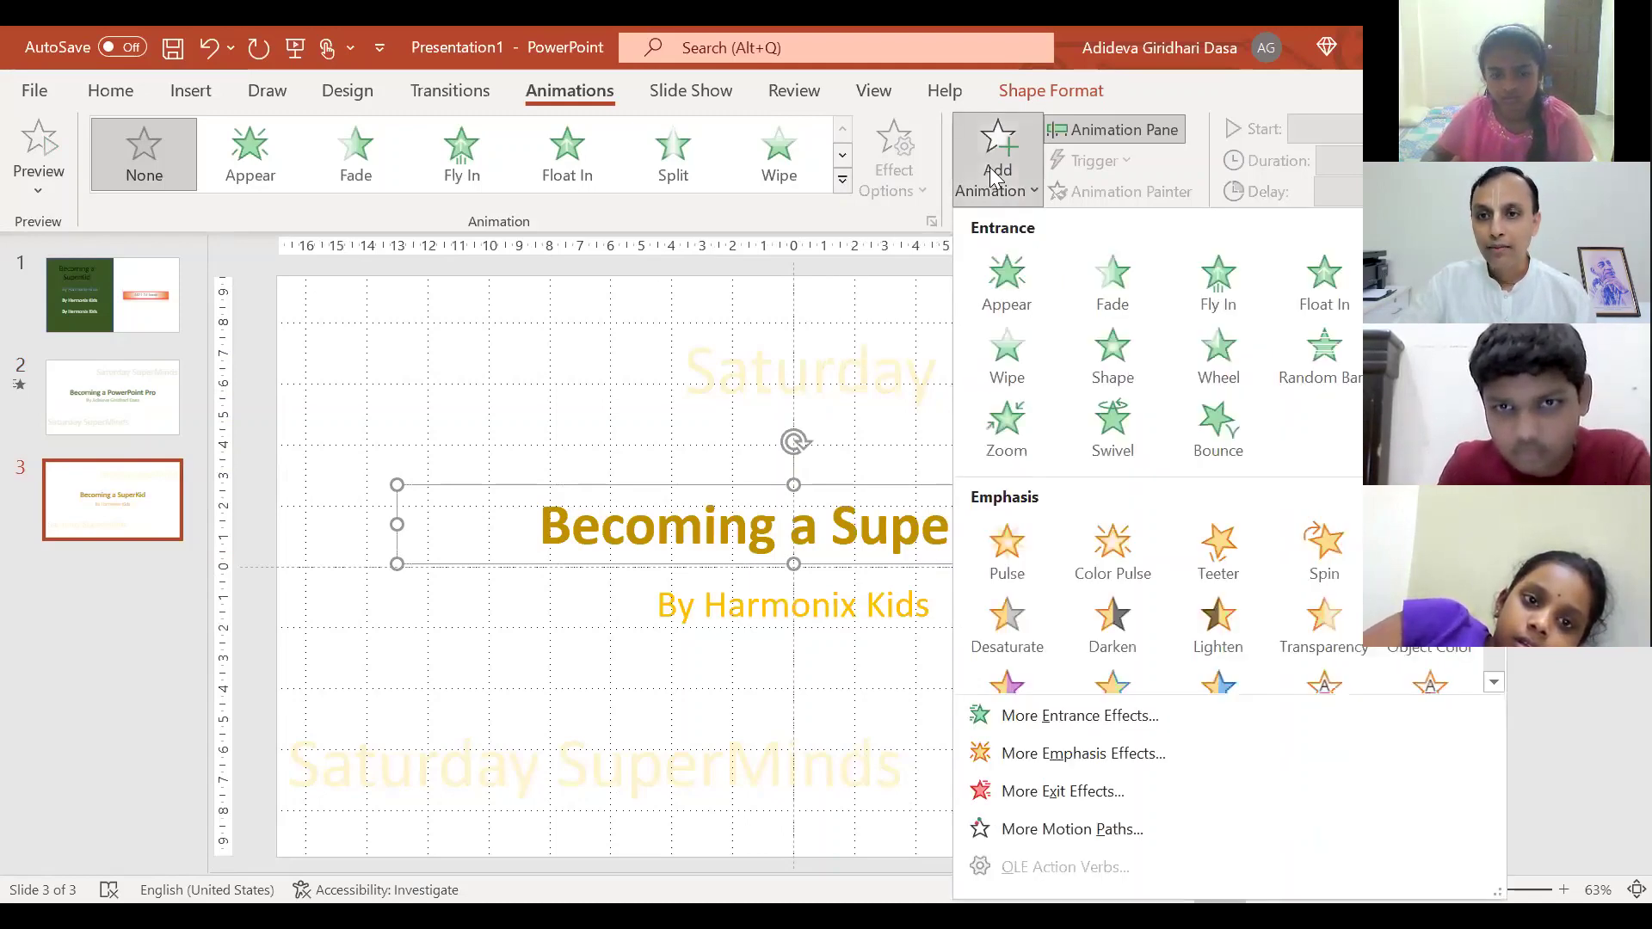
{"action": "left_click", "coordinate": [1003, 435]}
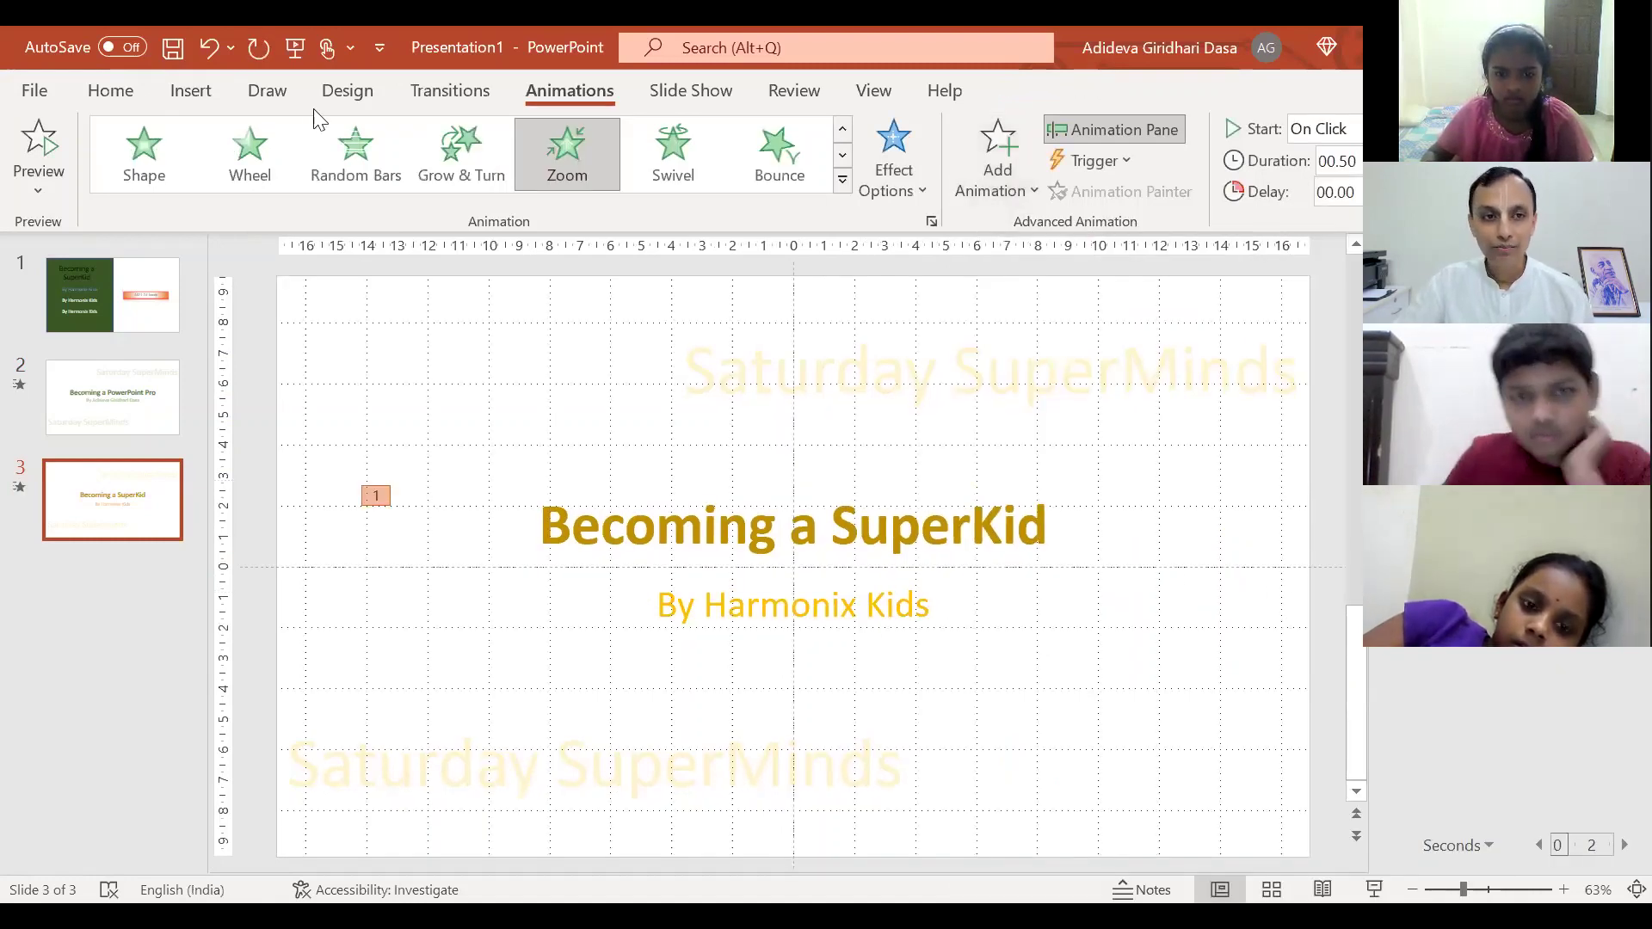
{"action": "left_click", "coordinate": [961, 556]}
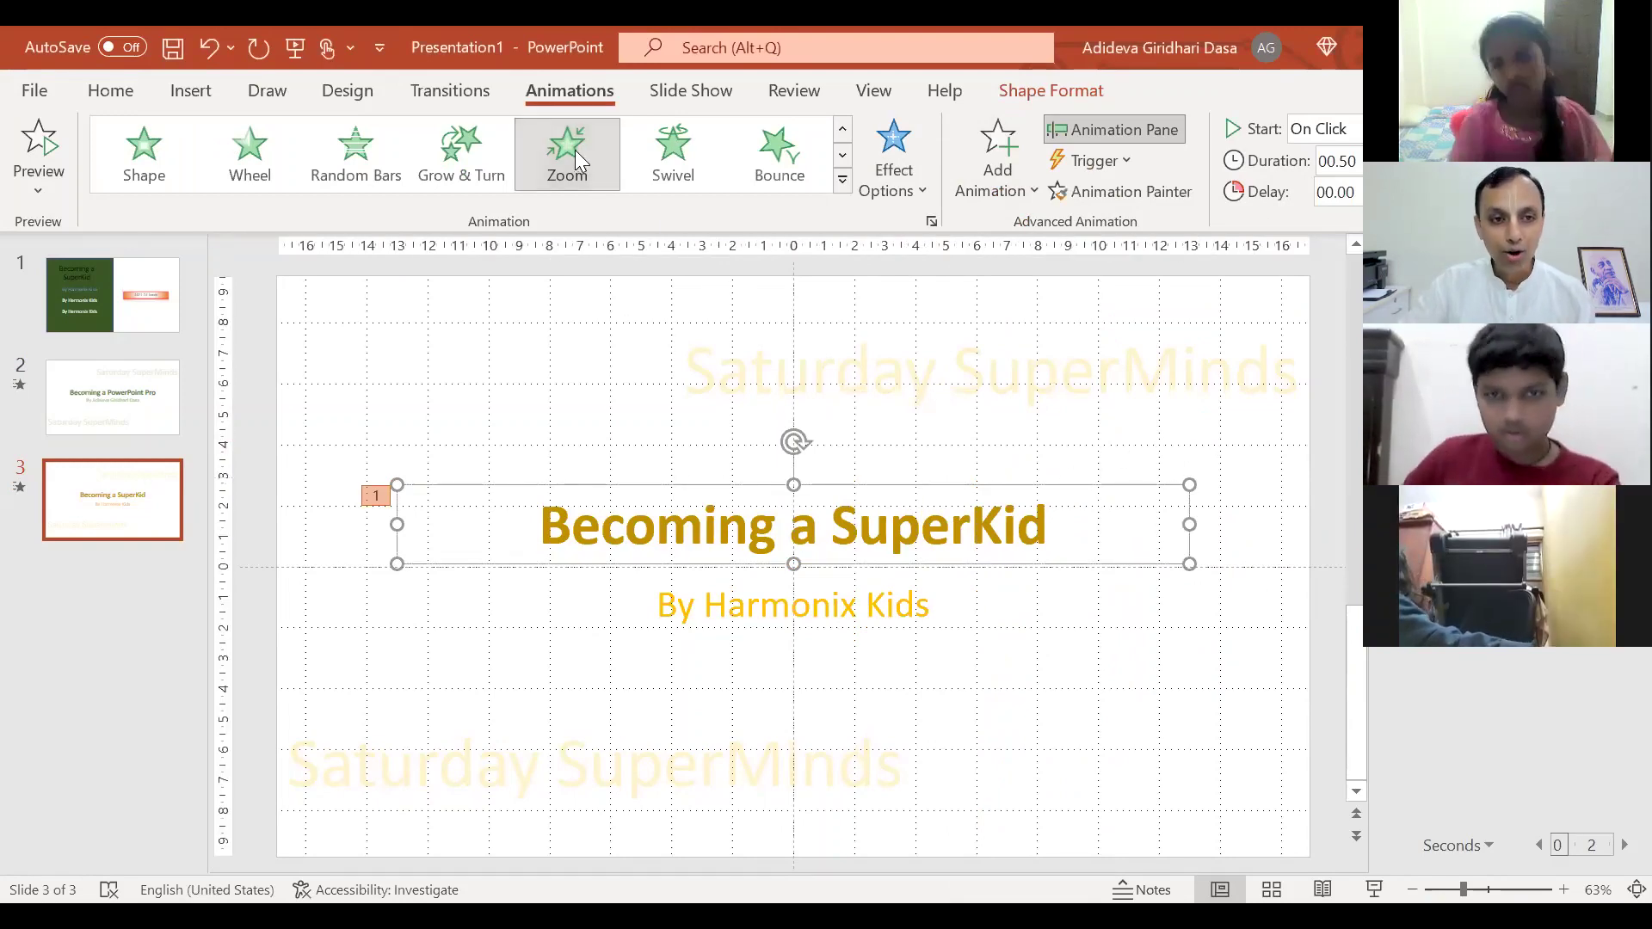
{"action": "key", "text": "shift+F5"}
{"action": "key", "text": "space"}
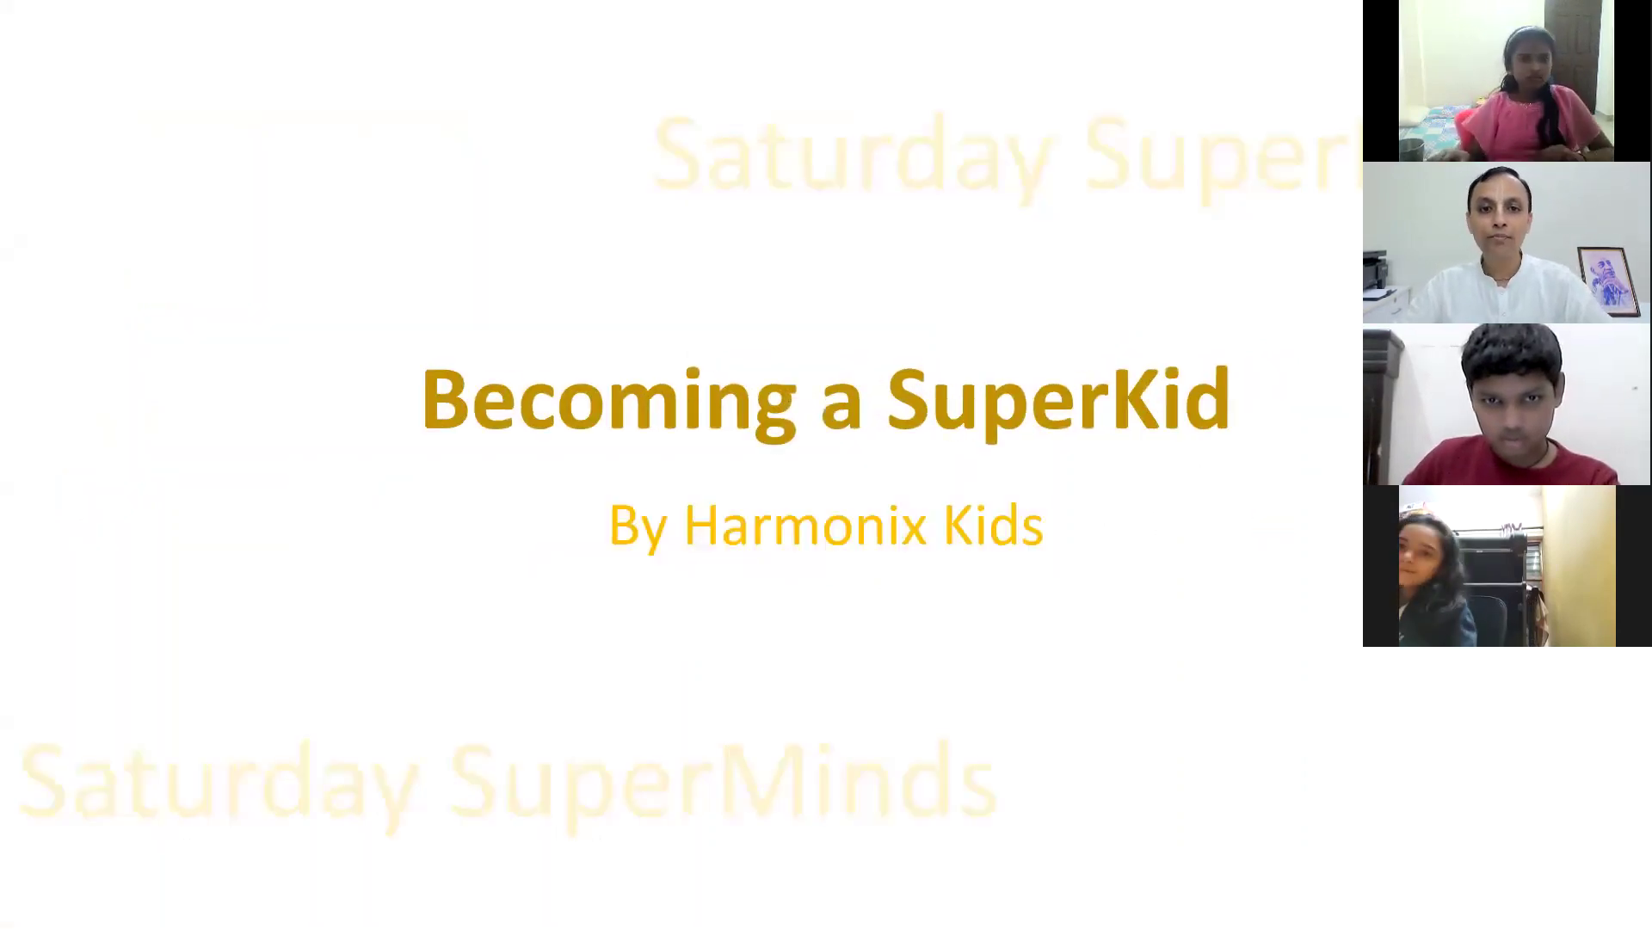
{"action": "key", "text": "space"}
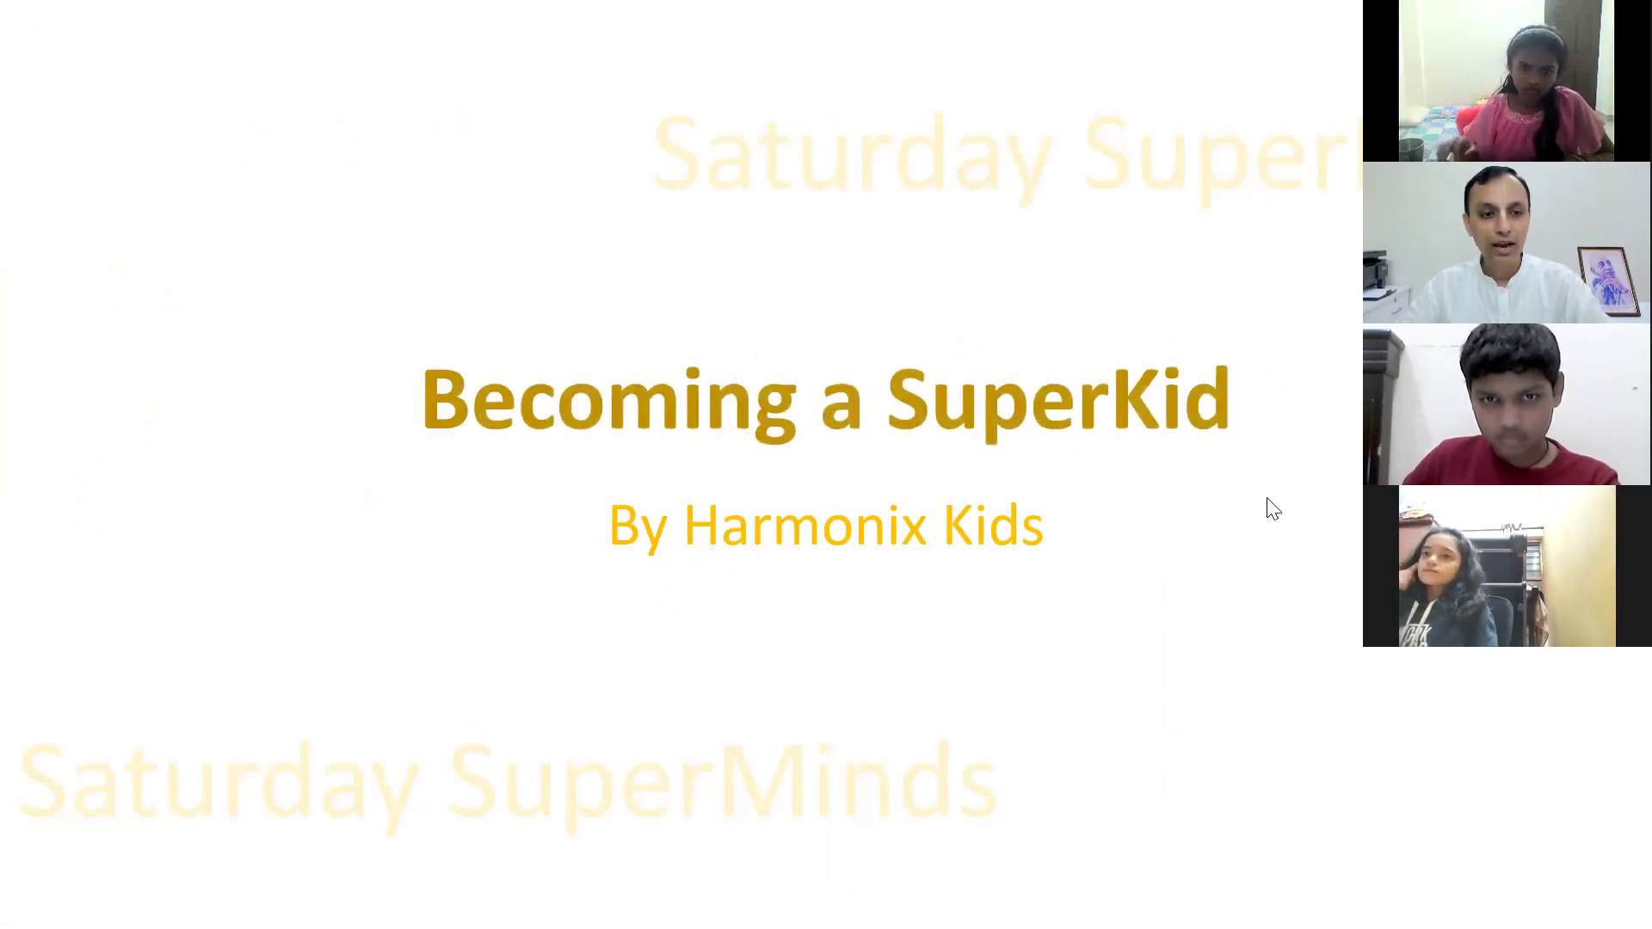
{"action": "key", "text": "Escape"}
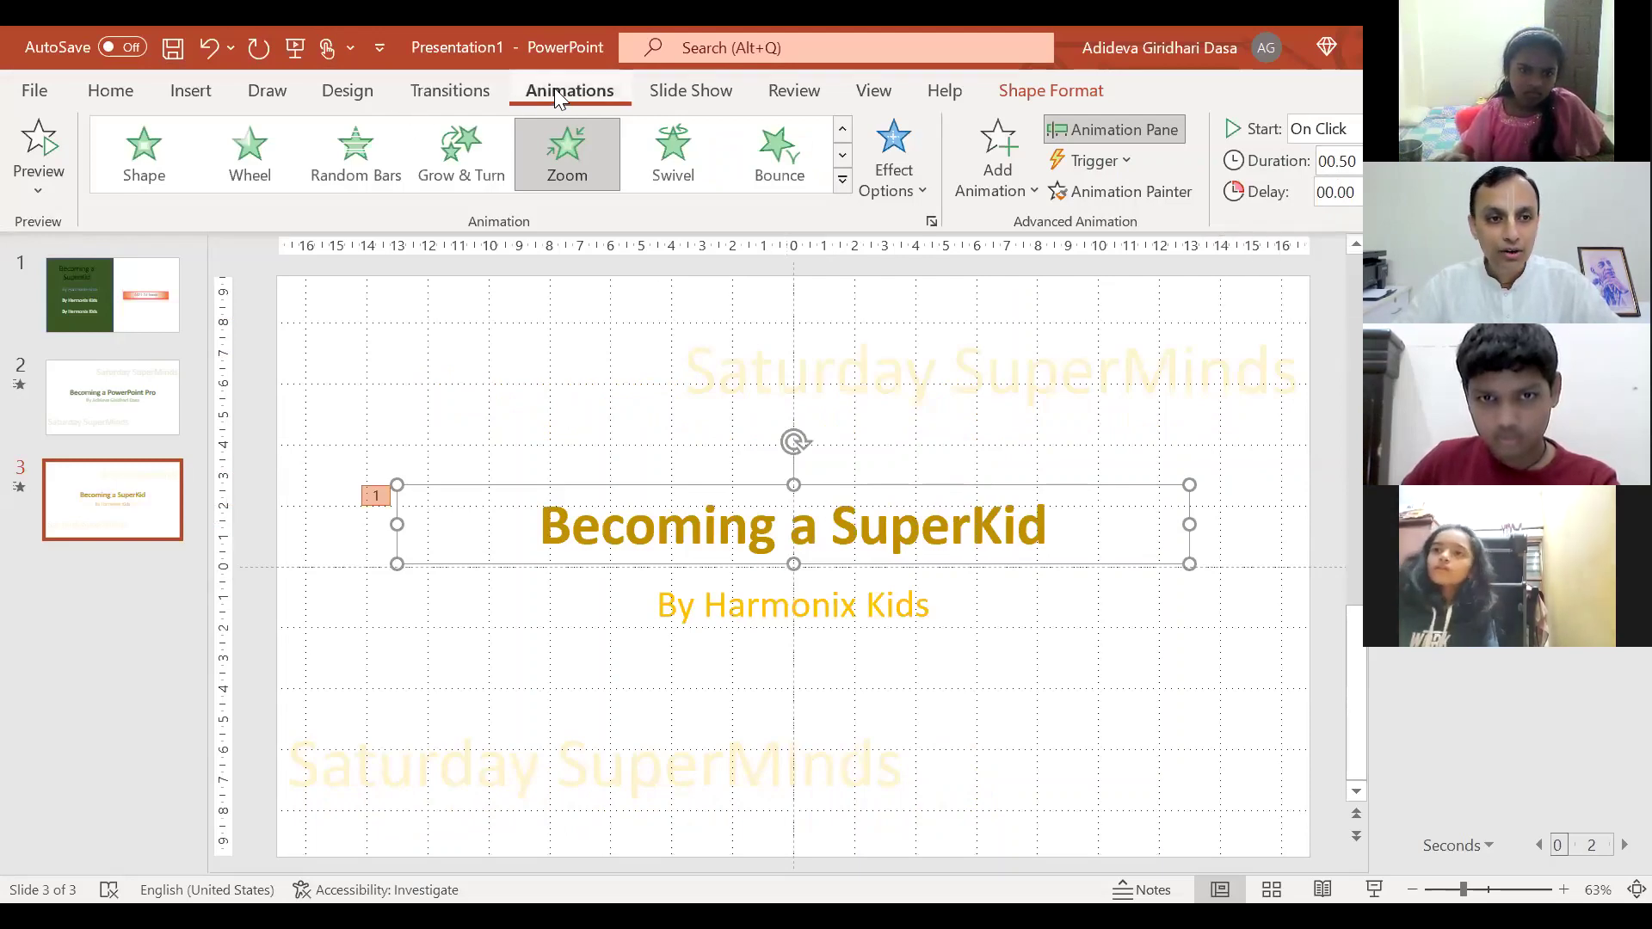
- Change the title's Zoom duration from 00.50 to 04.00 and play slide 3 as a show
{"action": "double_click", "coordinate": [1336, 169]}
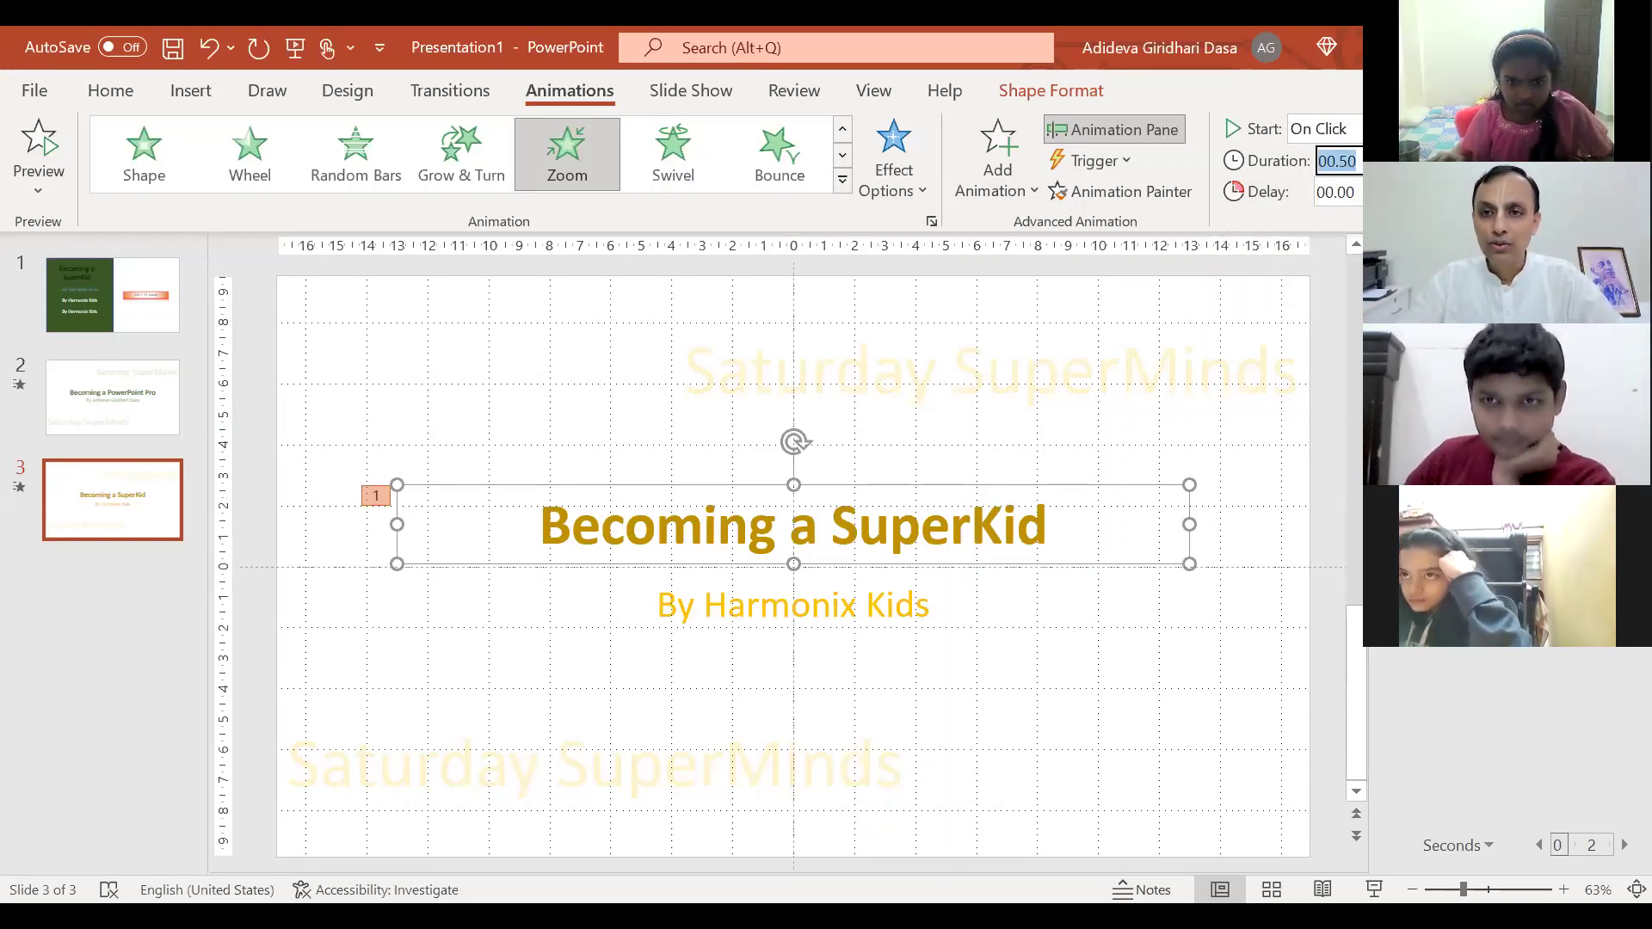
{"action": "left_click", "coordinate": [1328, 161]}
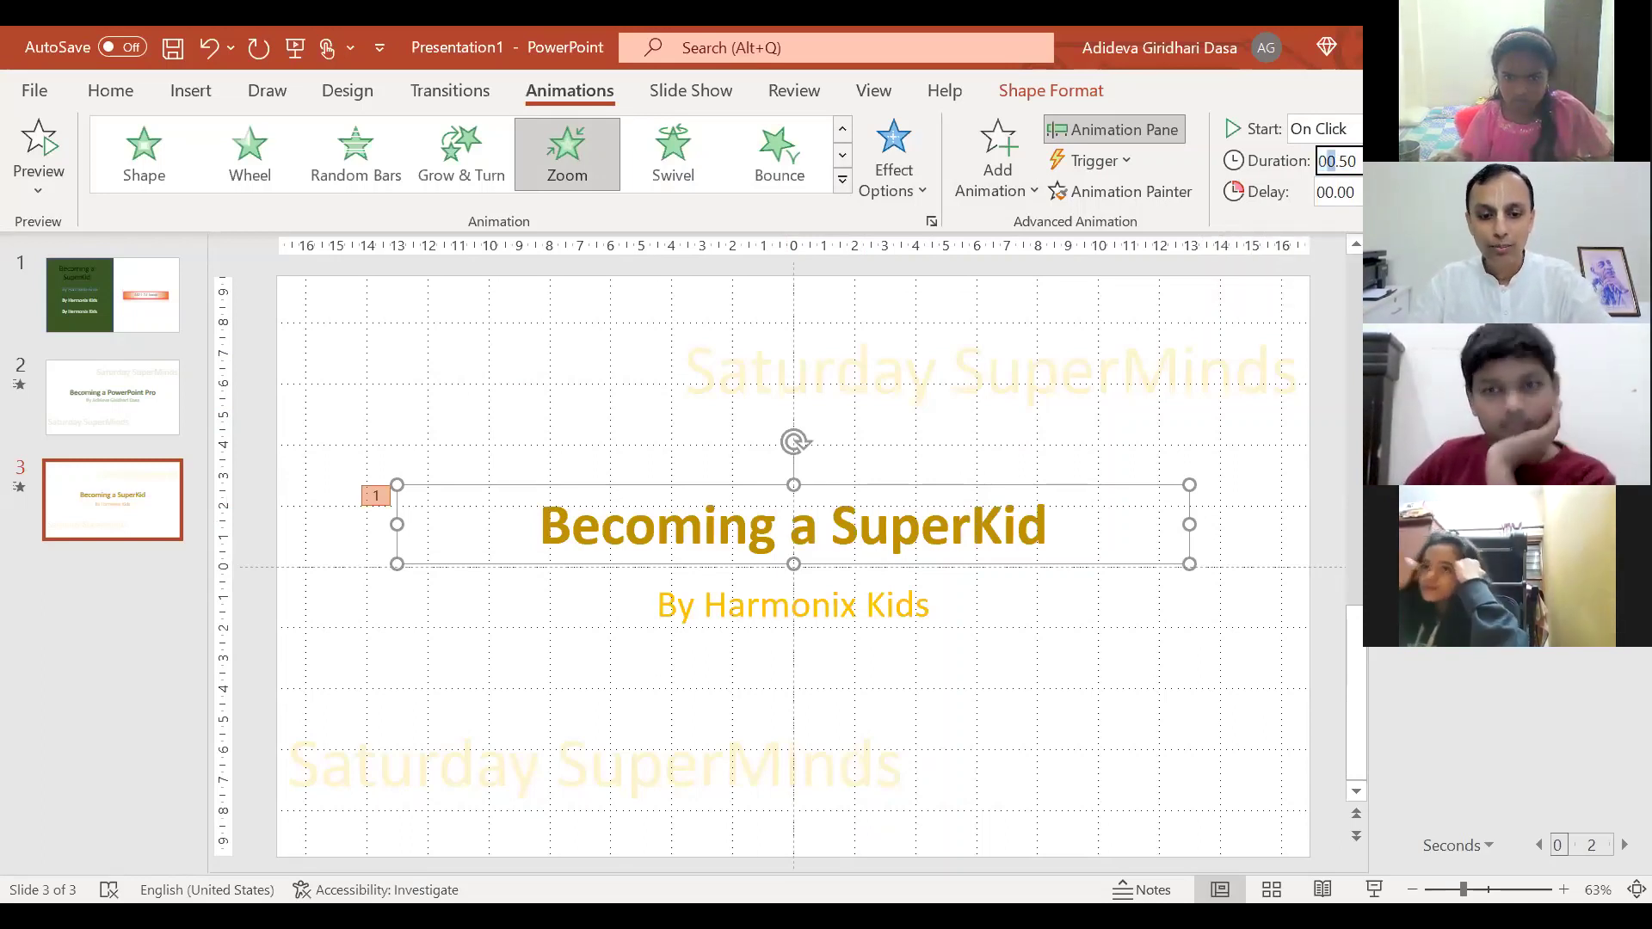
{"action": "type", "text": "4"}
{"action": "key", "text": "Delete"}
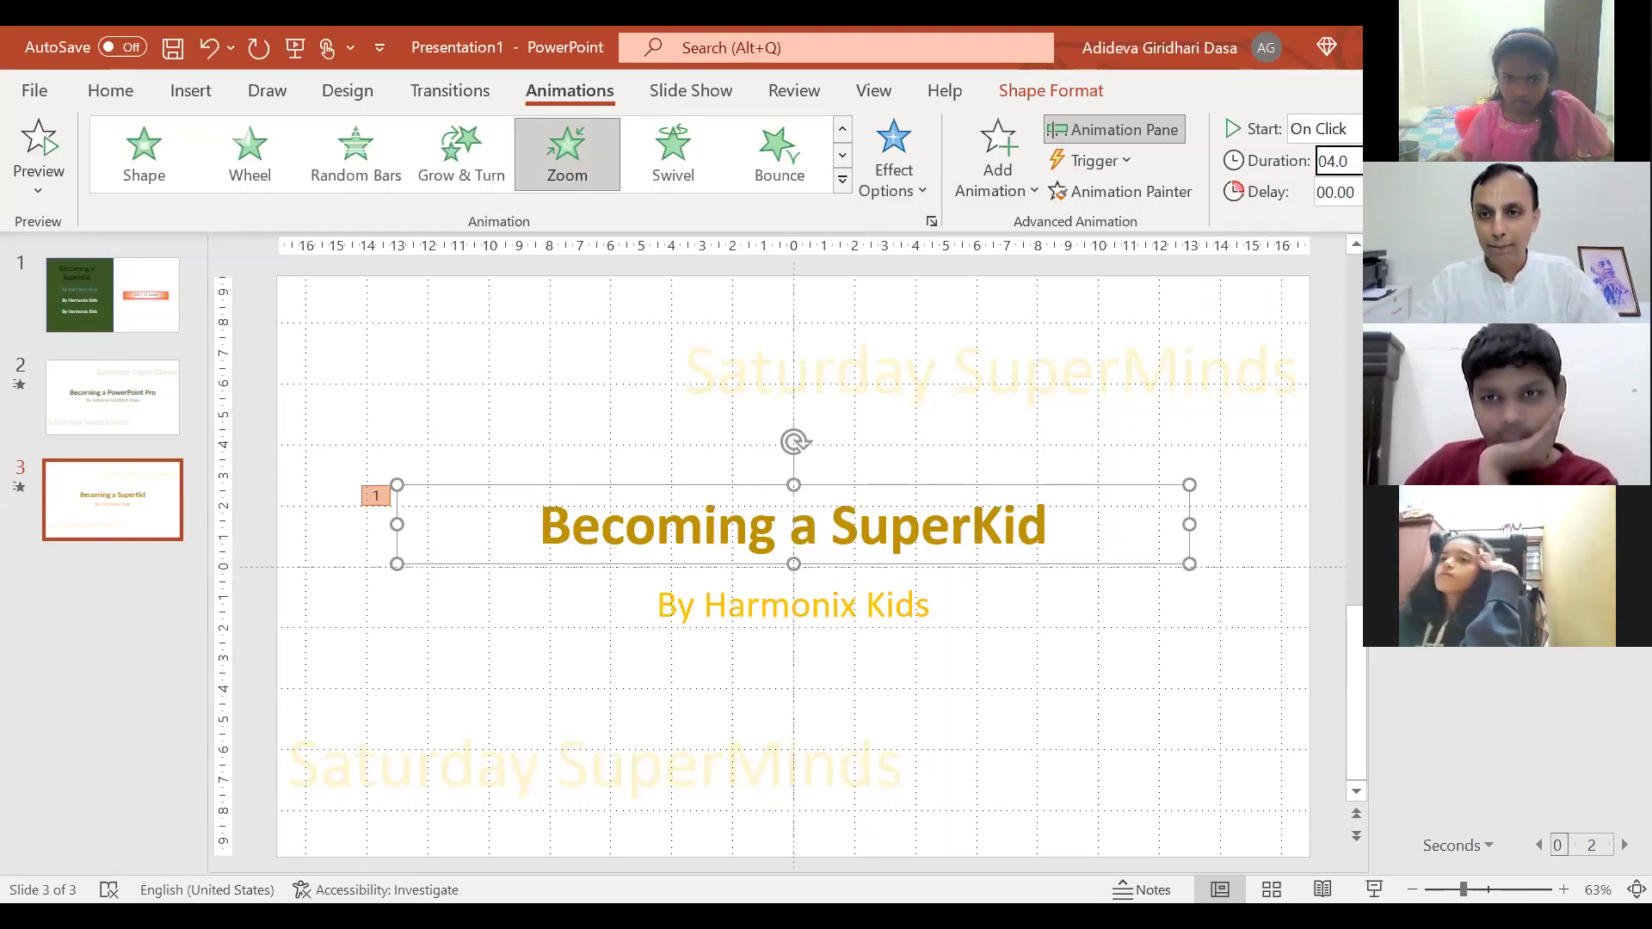
{"action": "key", "text": "Return"}
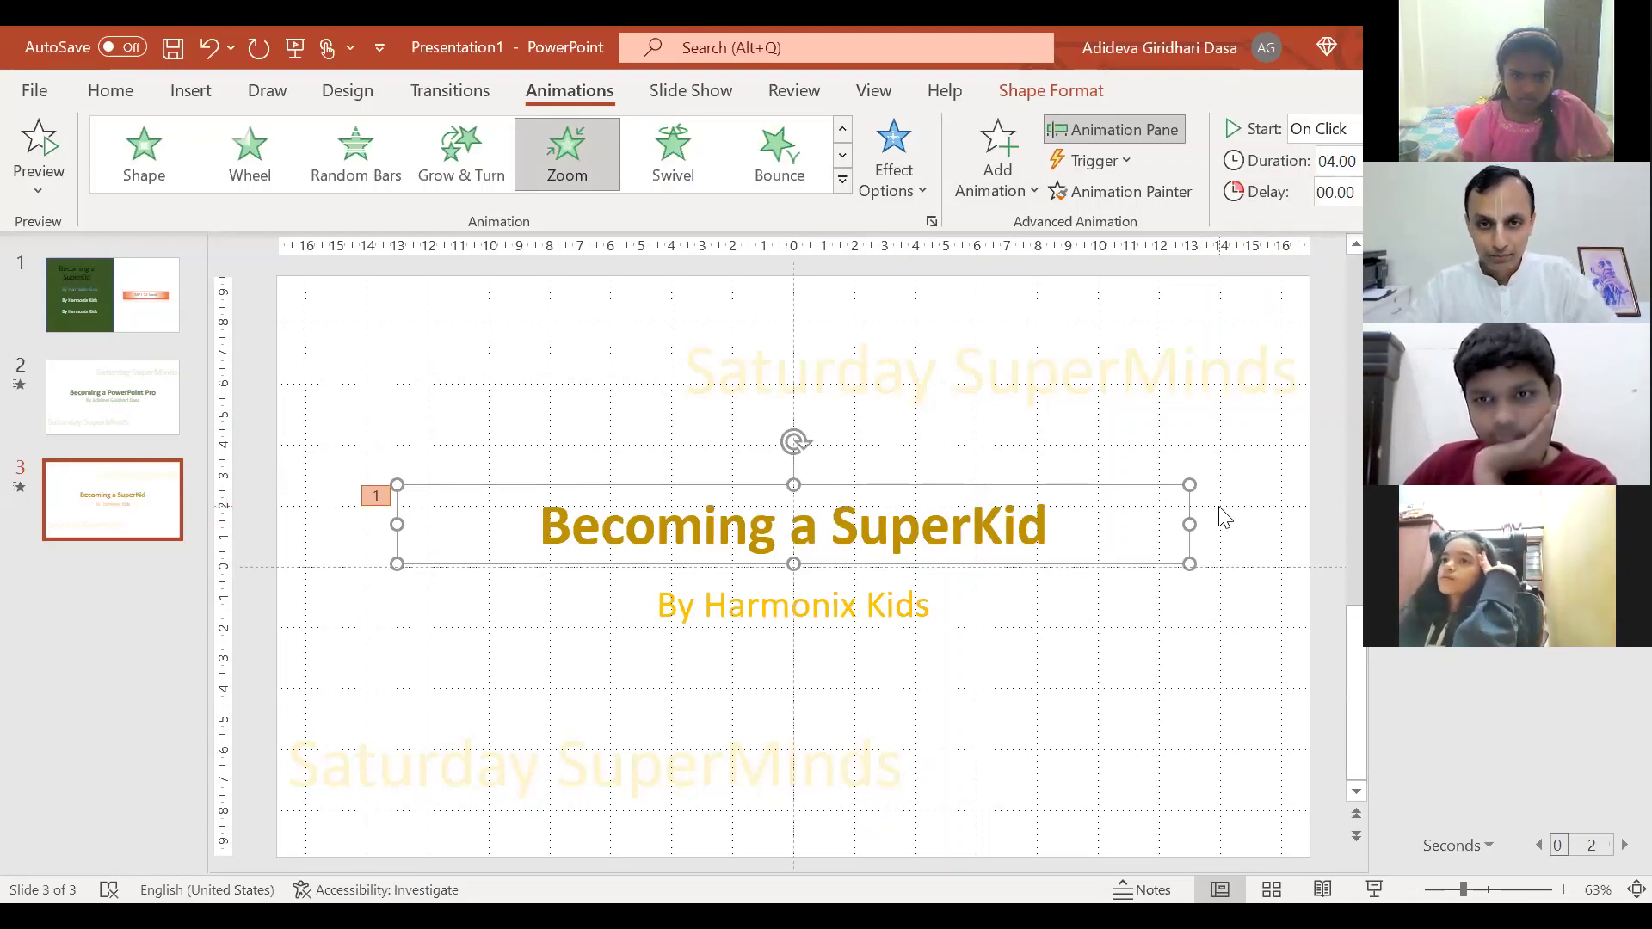
{"action": "key", "text": "shift+F5"}
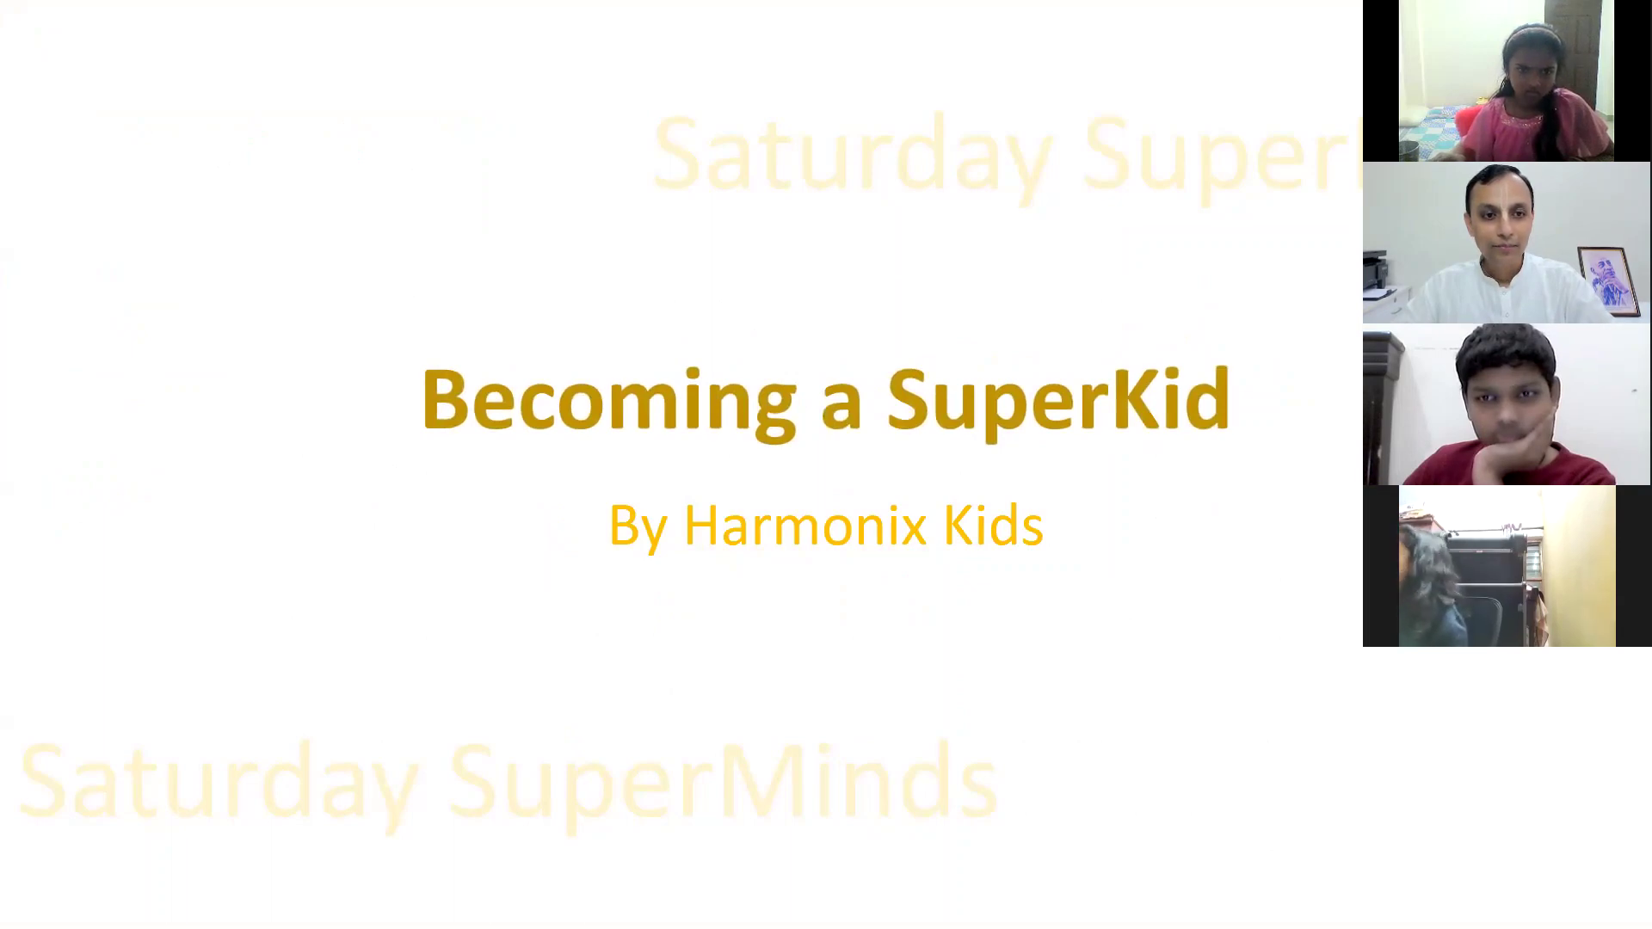
- End the slide show and select the upper 'Saturday SuperMinds' watermark box
{"action": "key", "text": "Escape"}
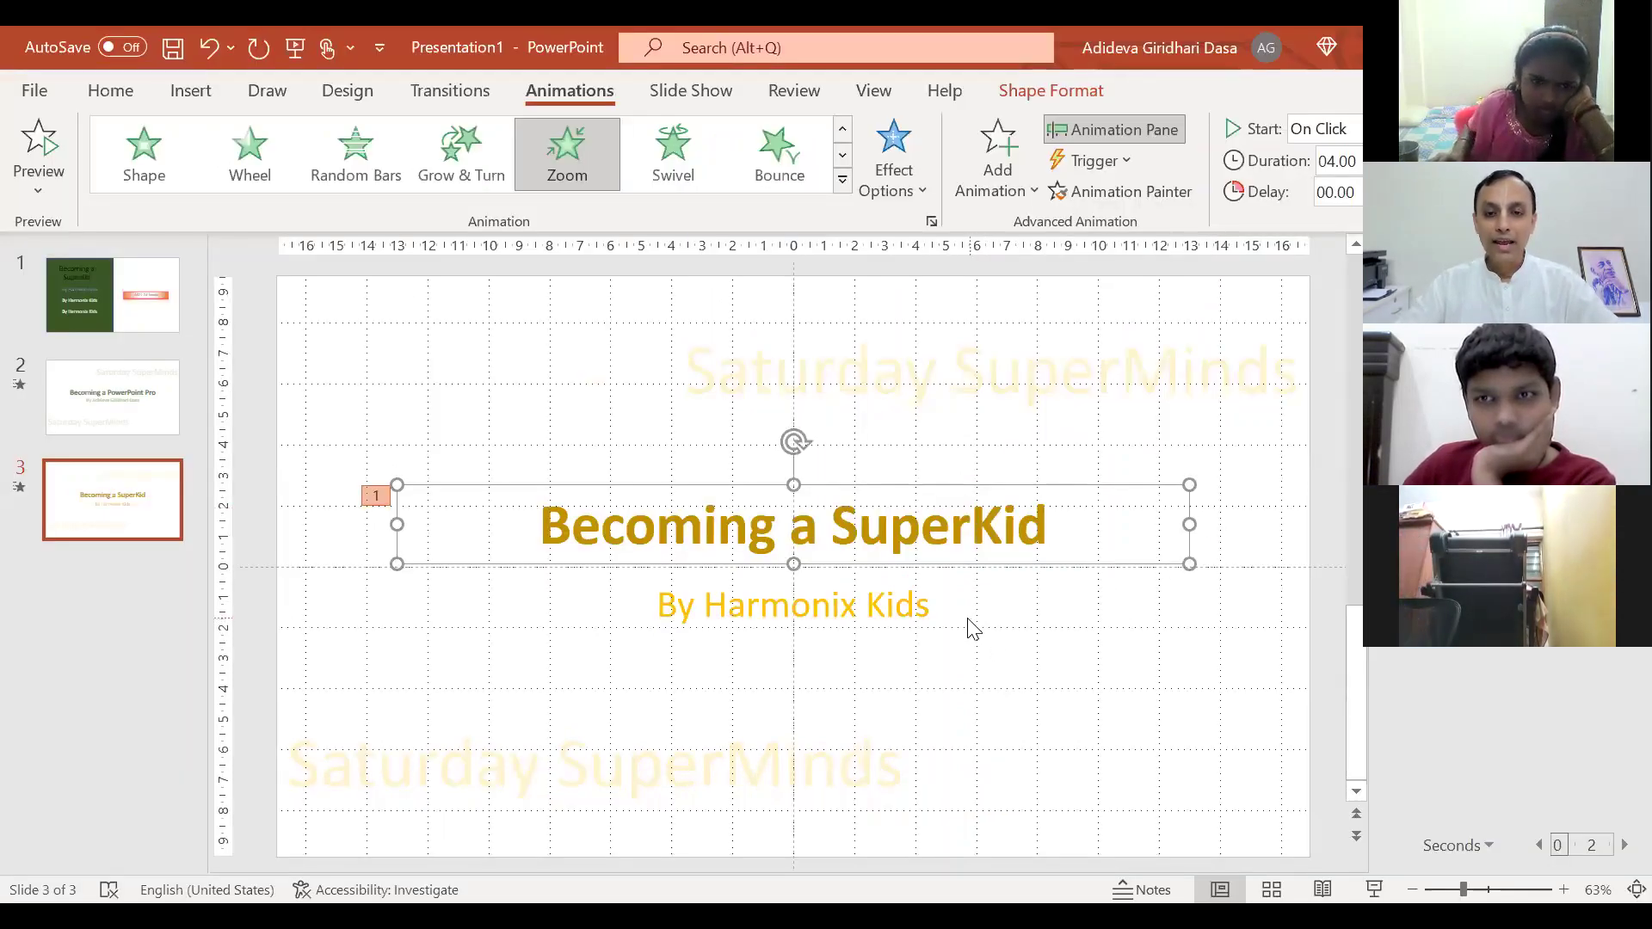
{"action": "left_click", "coordinate": [926, 603]}
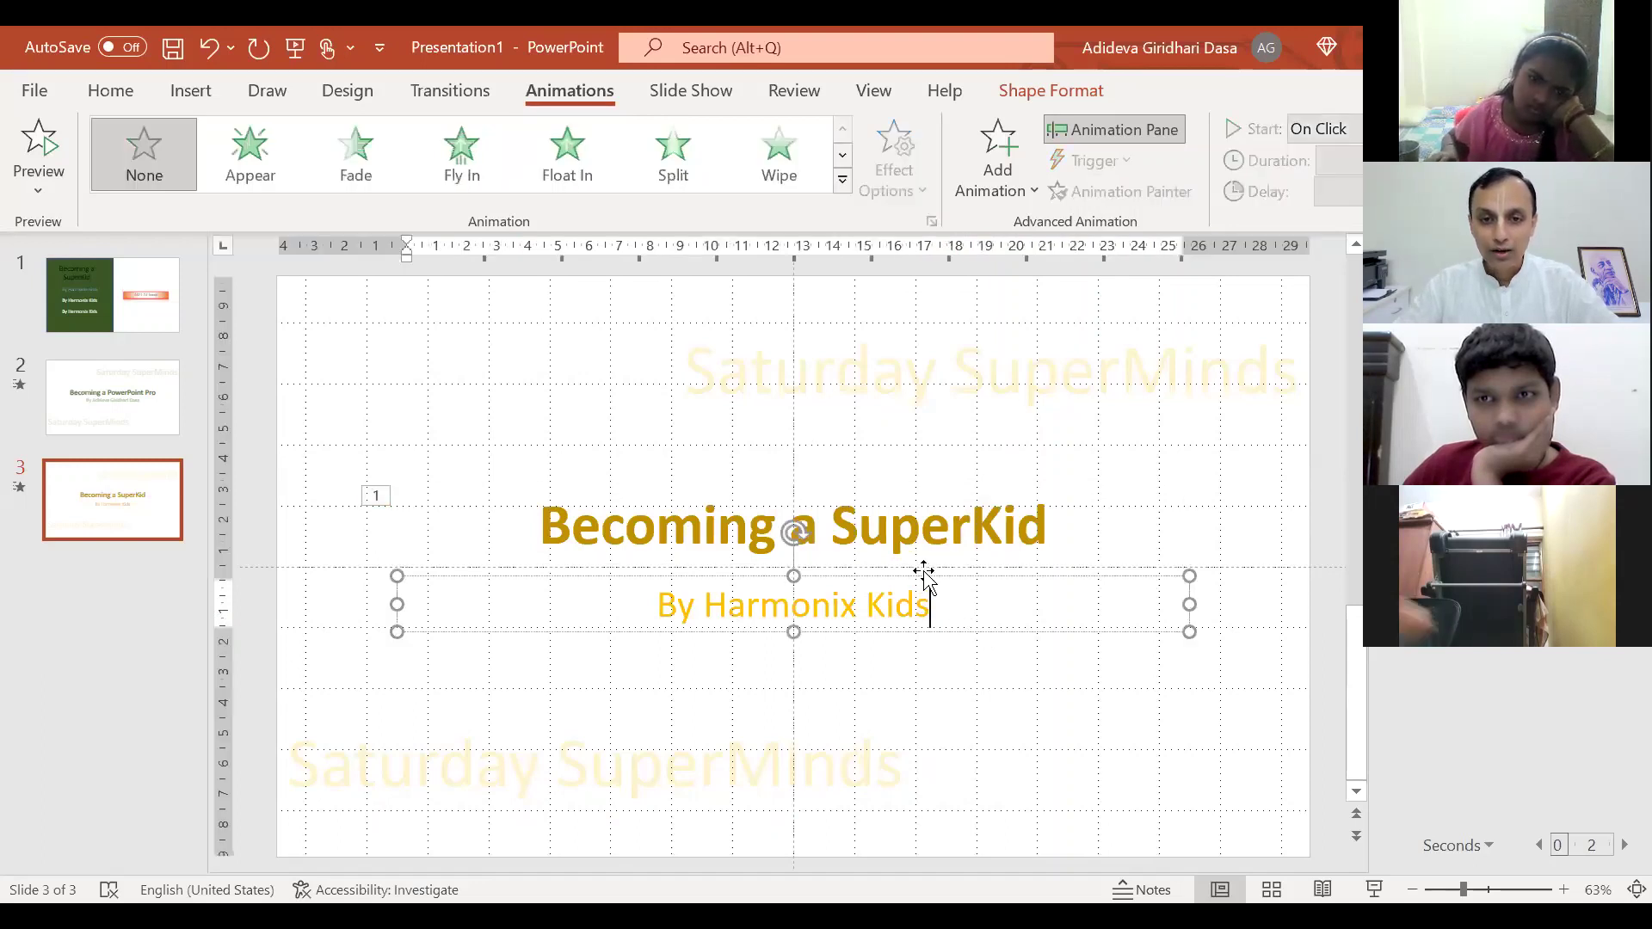
{"action": "left_click", "coordinate": [1024, 394]}
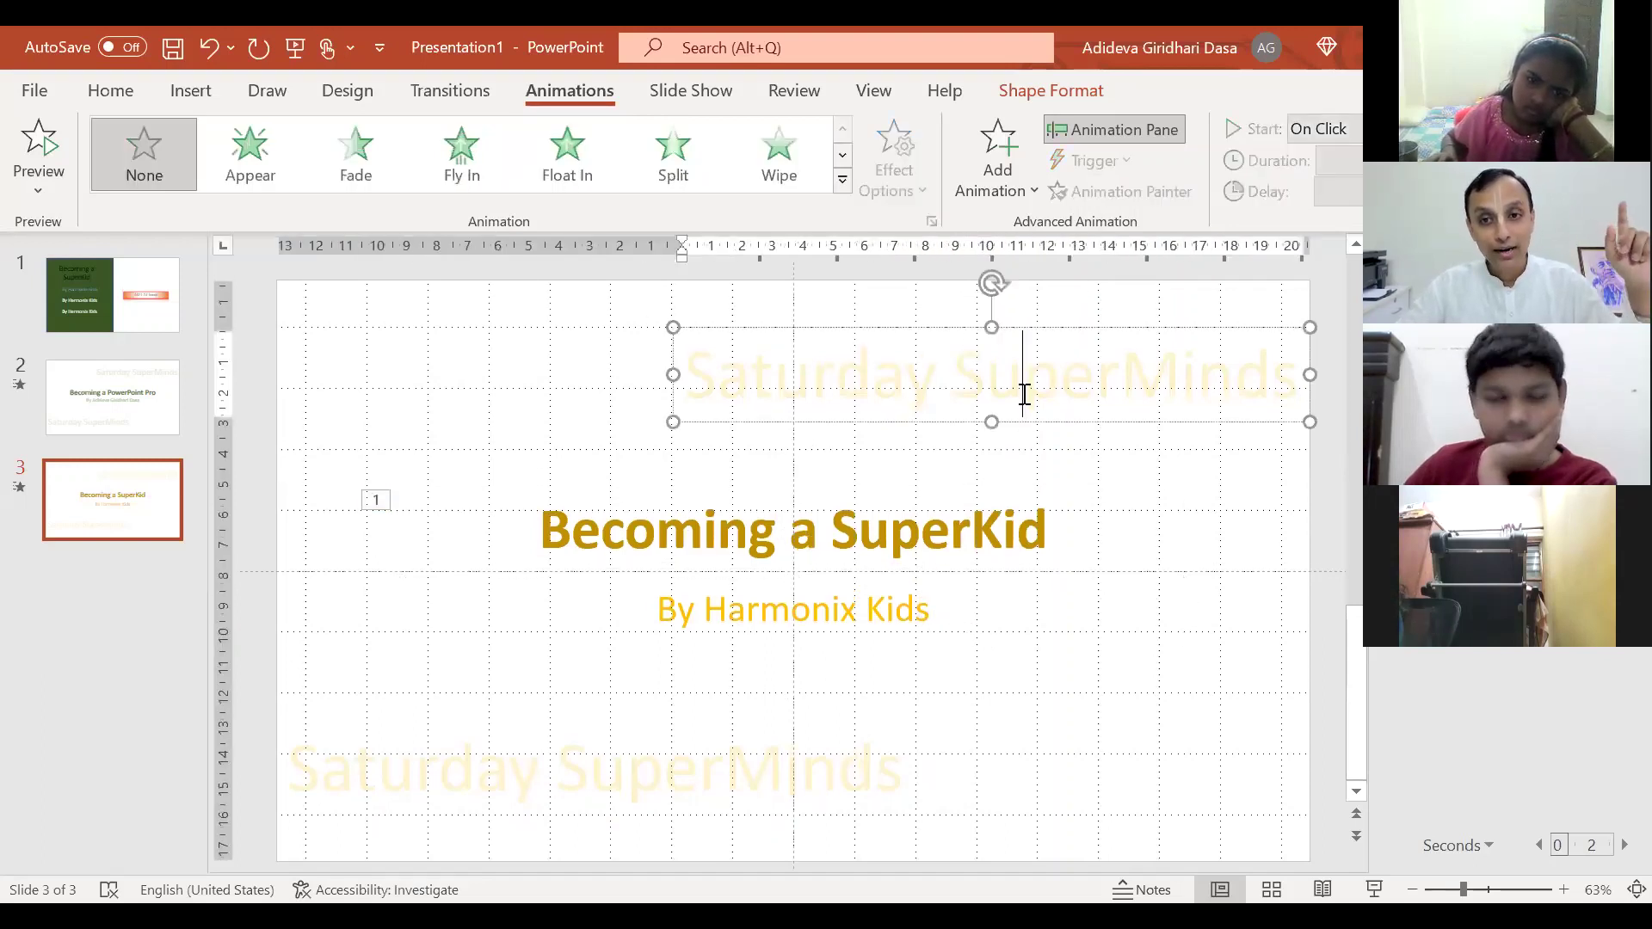
- Apply the Left line motion path from More Motion Paths to the top watermark
{"action": "left_click", "coordinate": [938, 332]}
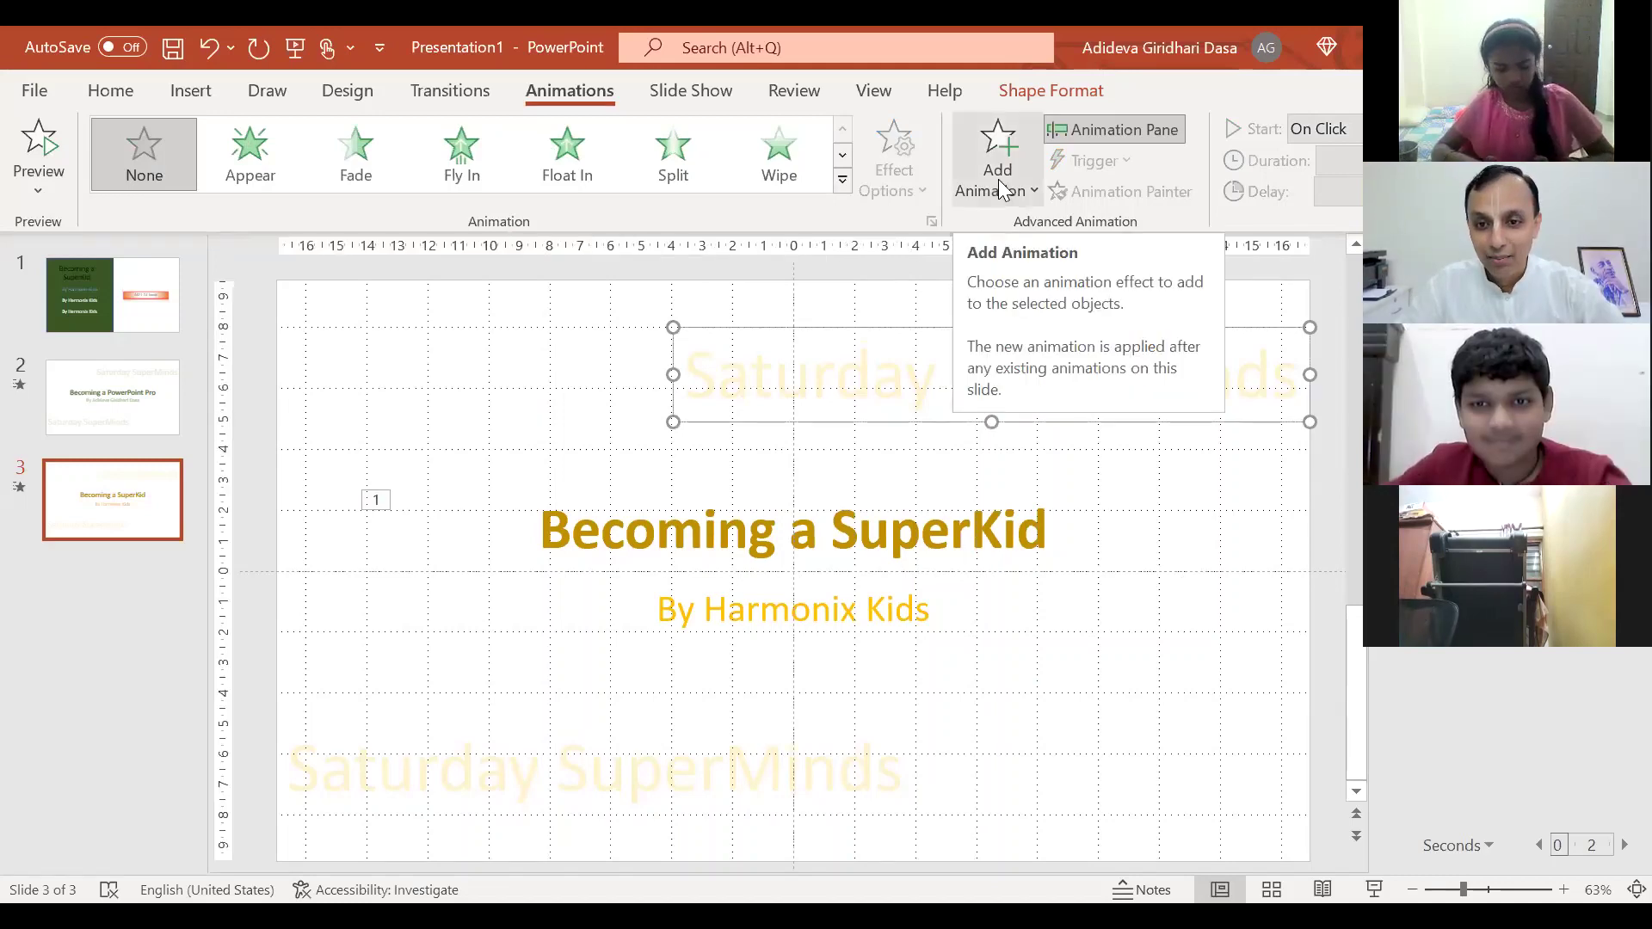
{"action": "left_click", "coordinate": [1003, 190]}
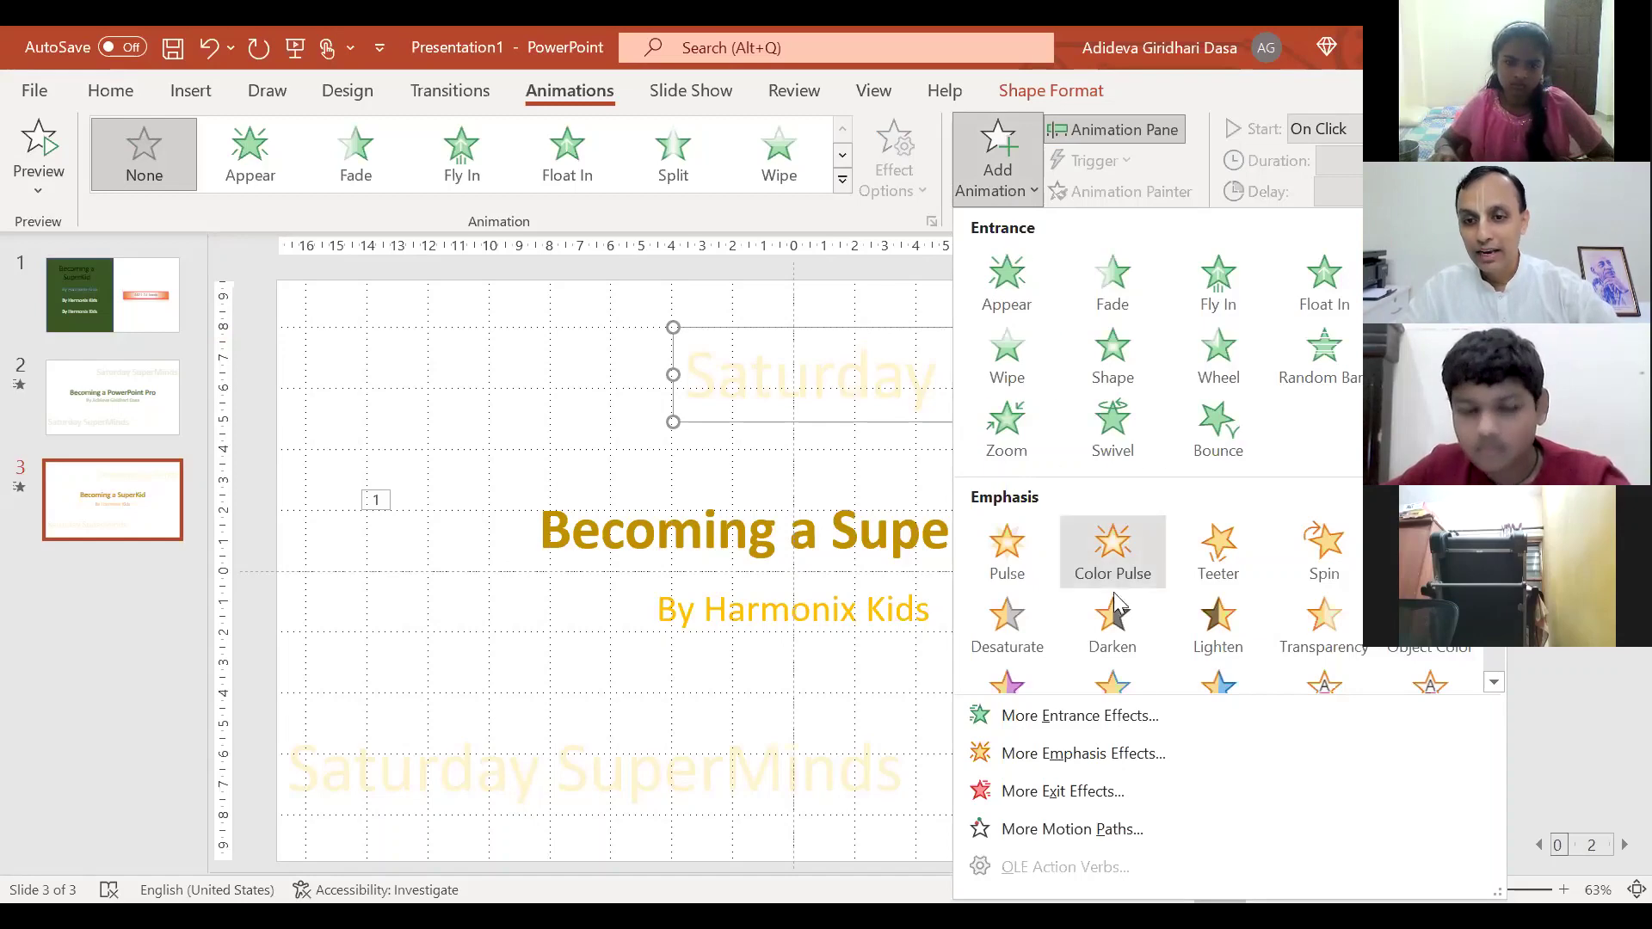
{"action": "left_click", "coordinate": [1139, 831]}
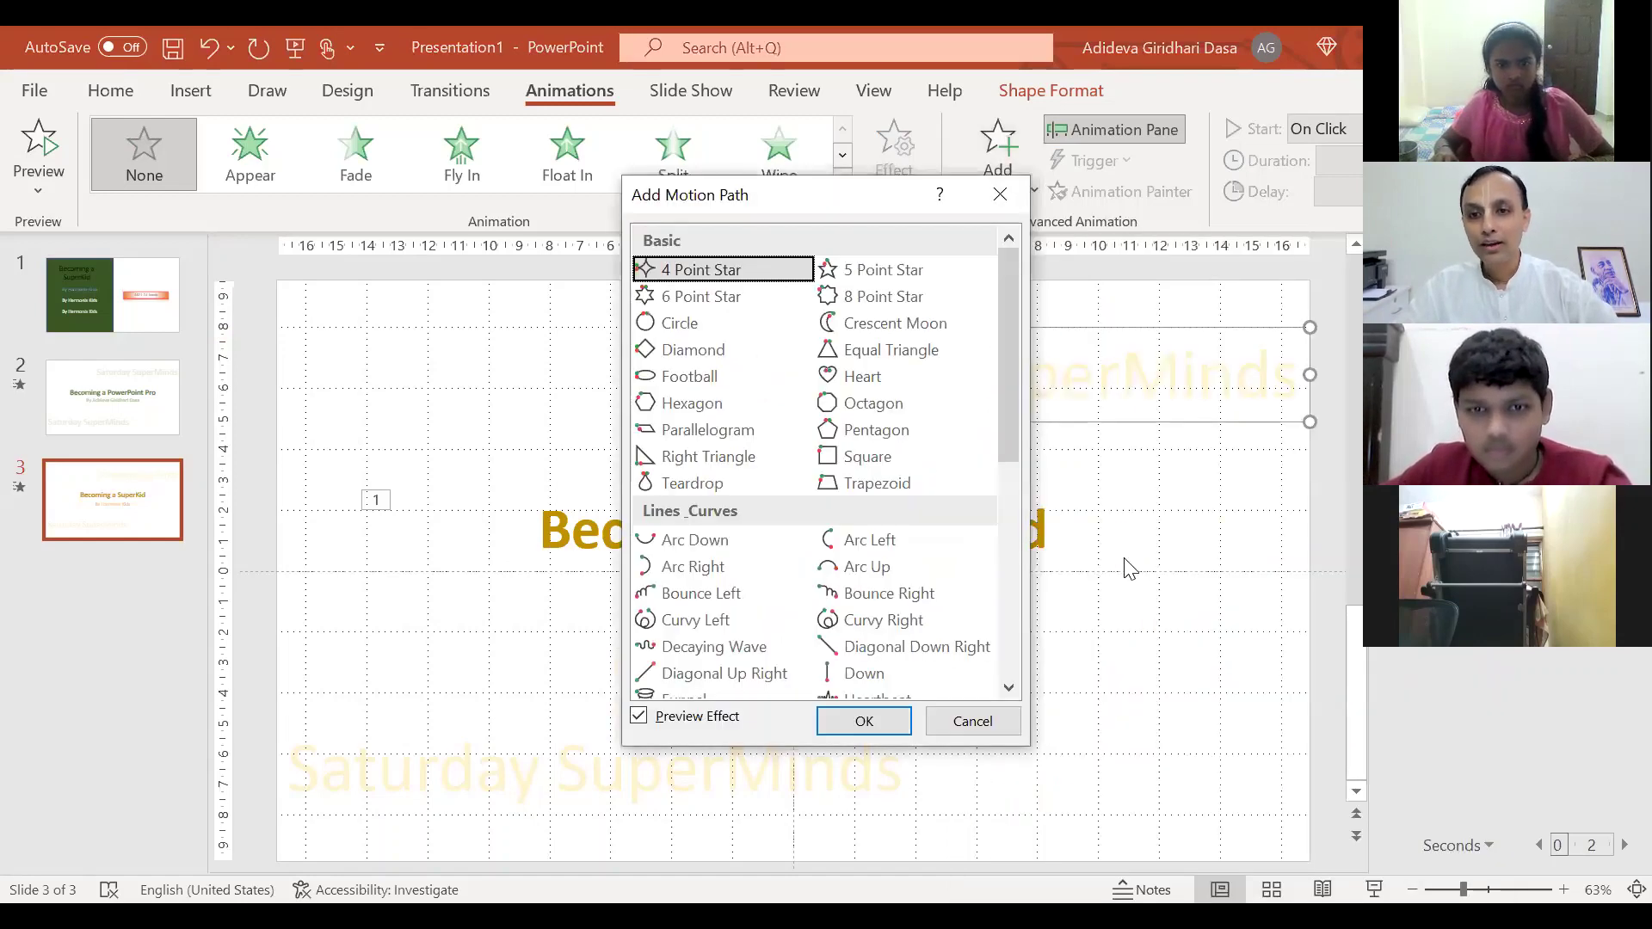
{"action": "left_click_drag", "start_coordinate": [1011, 329], "coordinate": [1012, 422]}
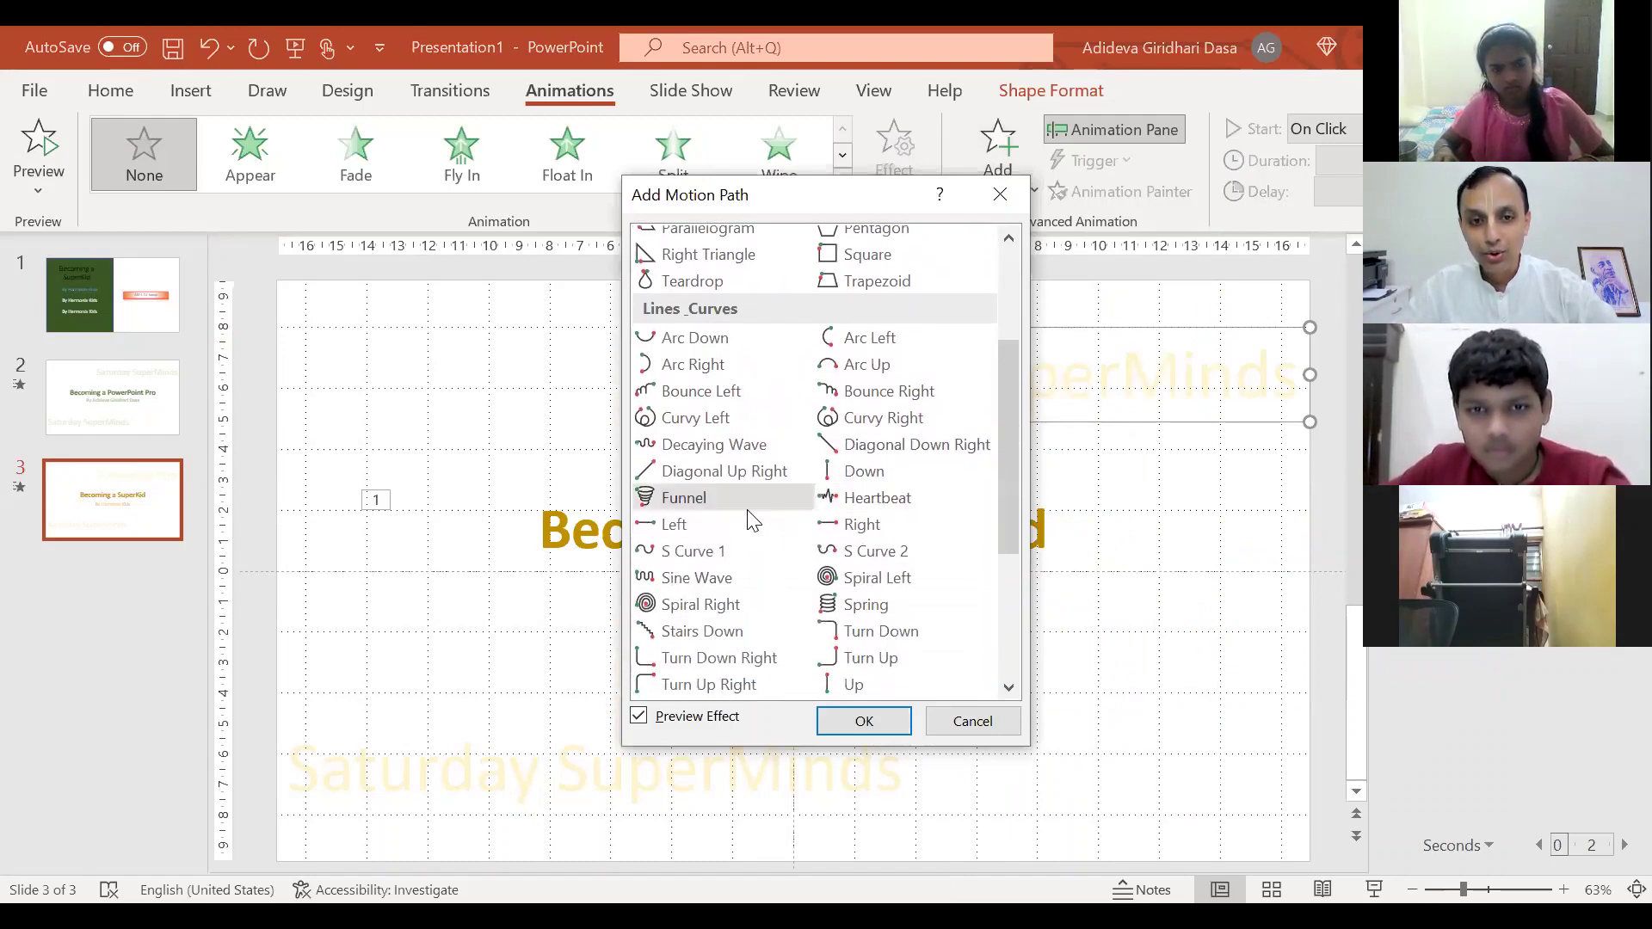
{"action": "left_click", "coordinate": [692, 523]}
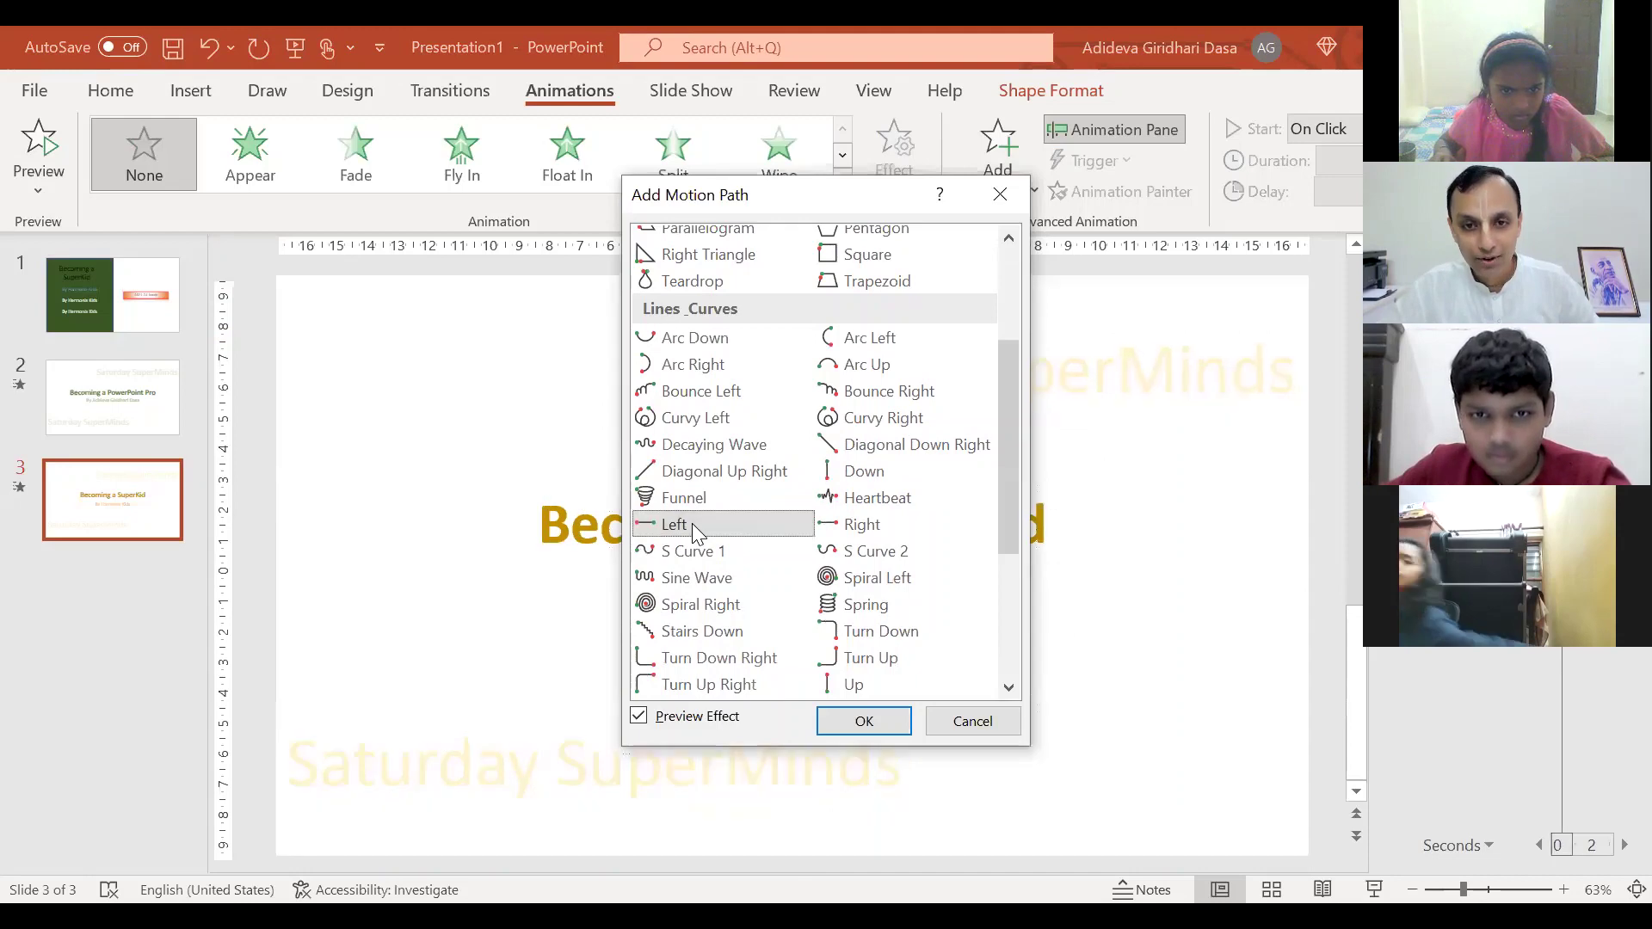
{"action": "left_click", "coordinate": [852, 727]}
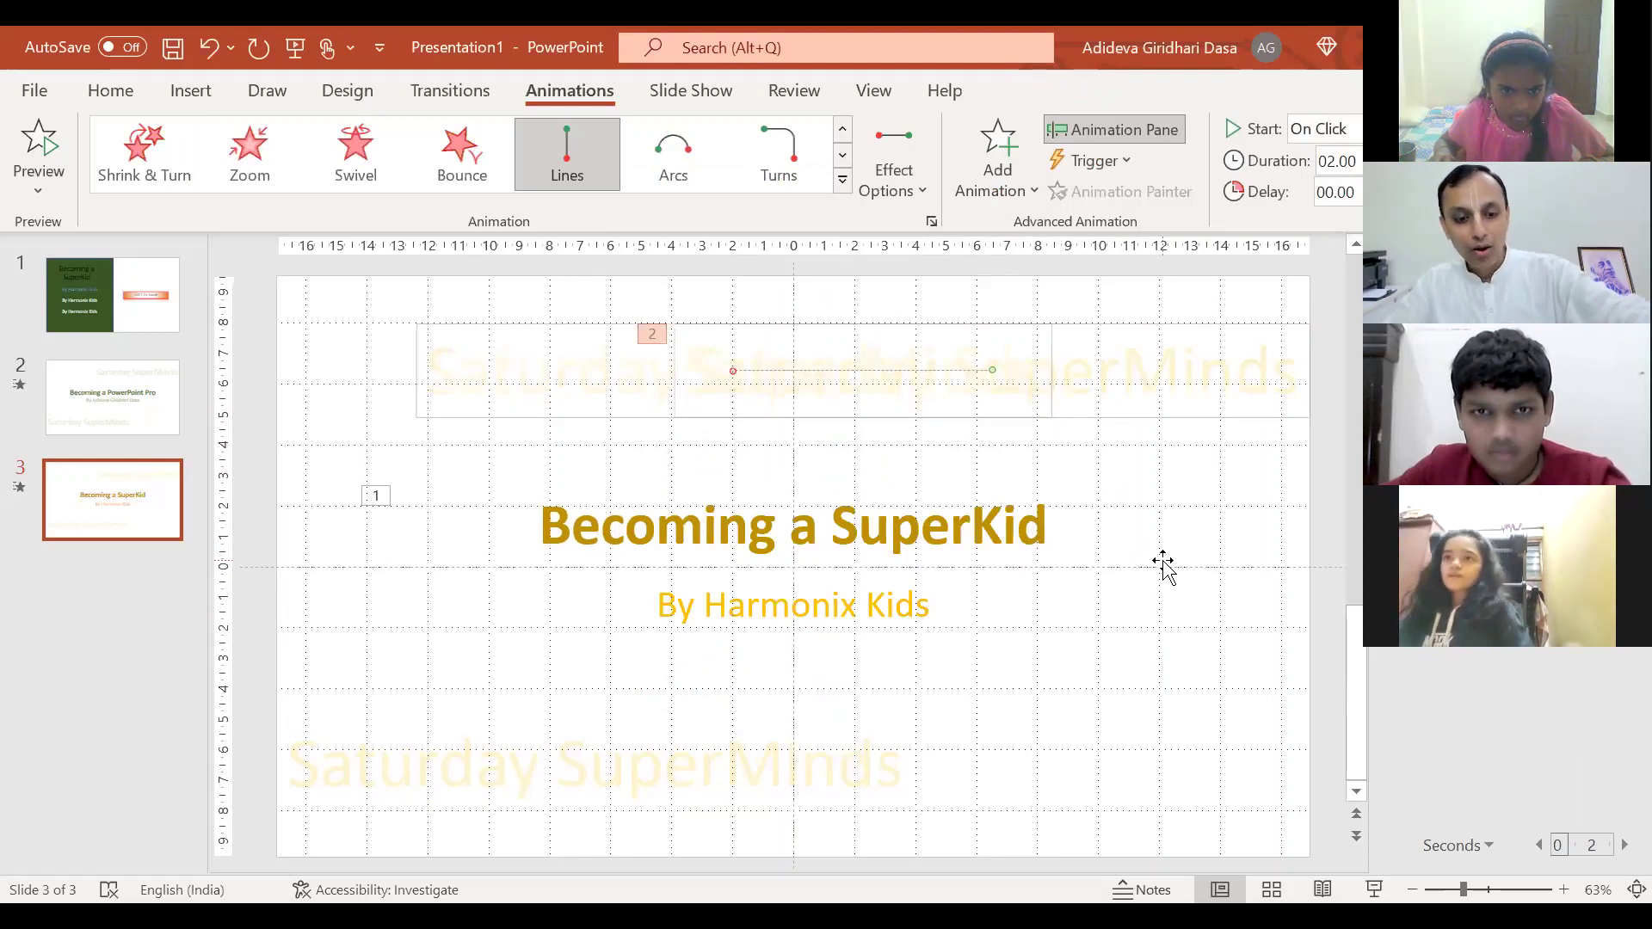
{"action": "key", "text": "shift+F5"}
{"action": "key", "text": "Right"}
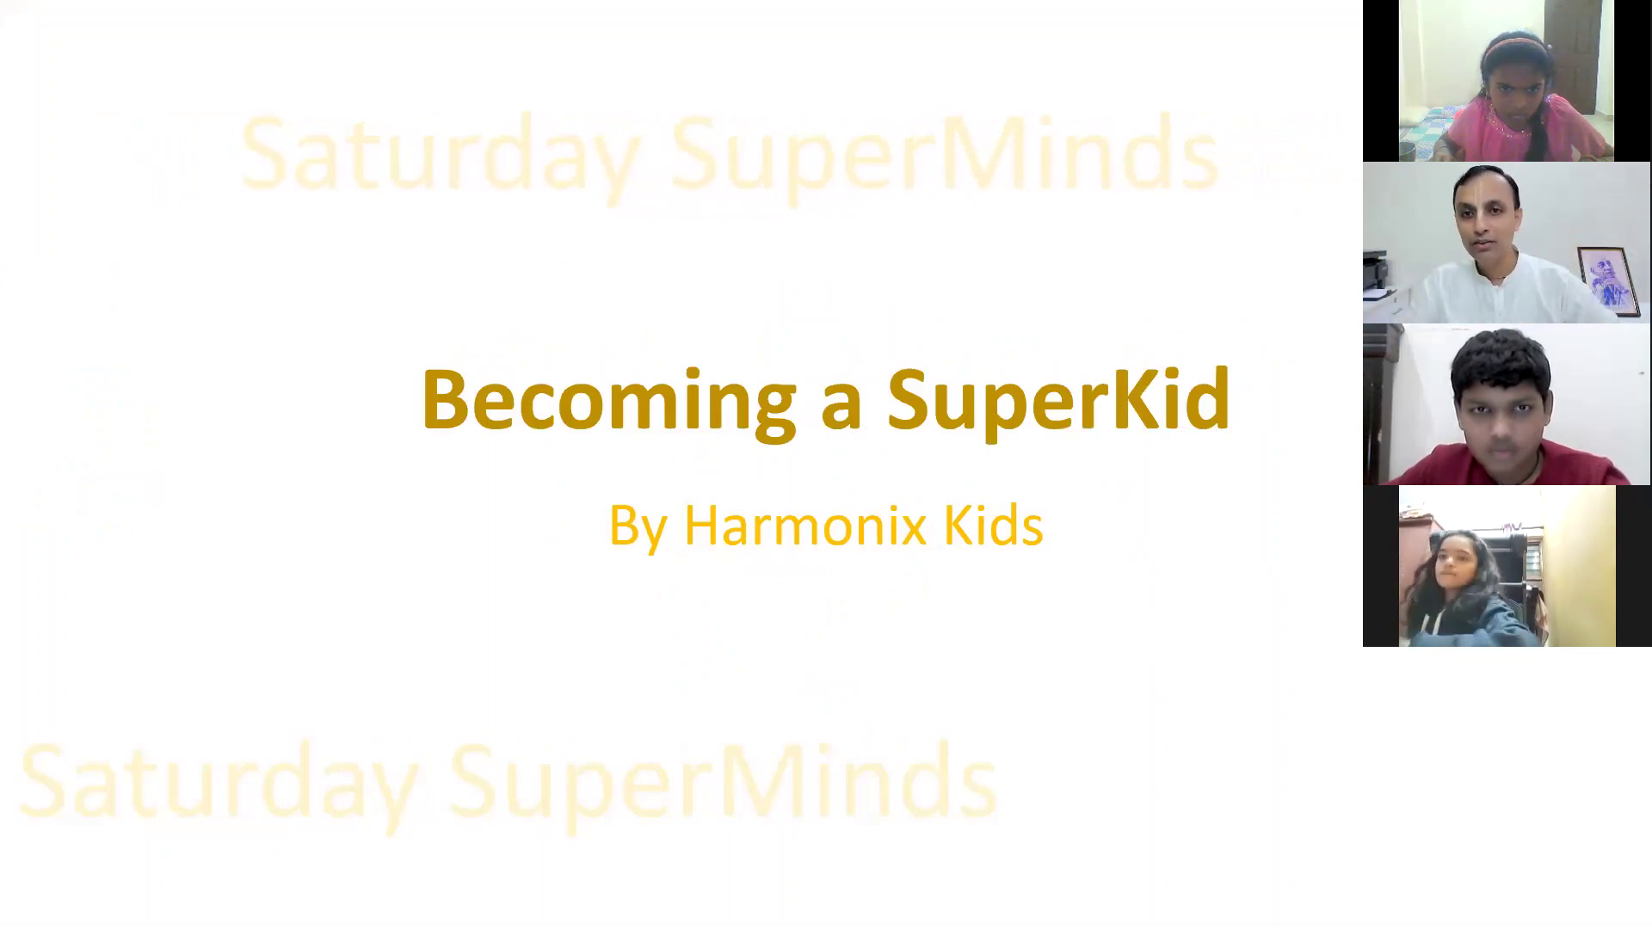
{"action": "key", "text": "Escape"}
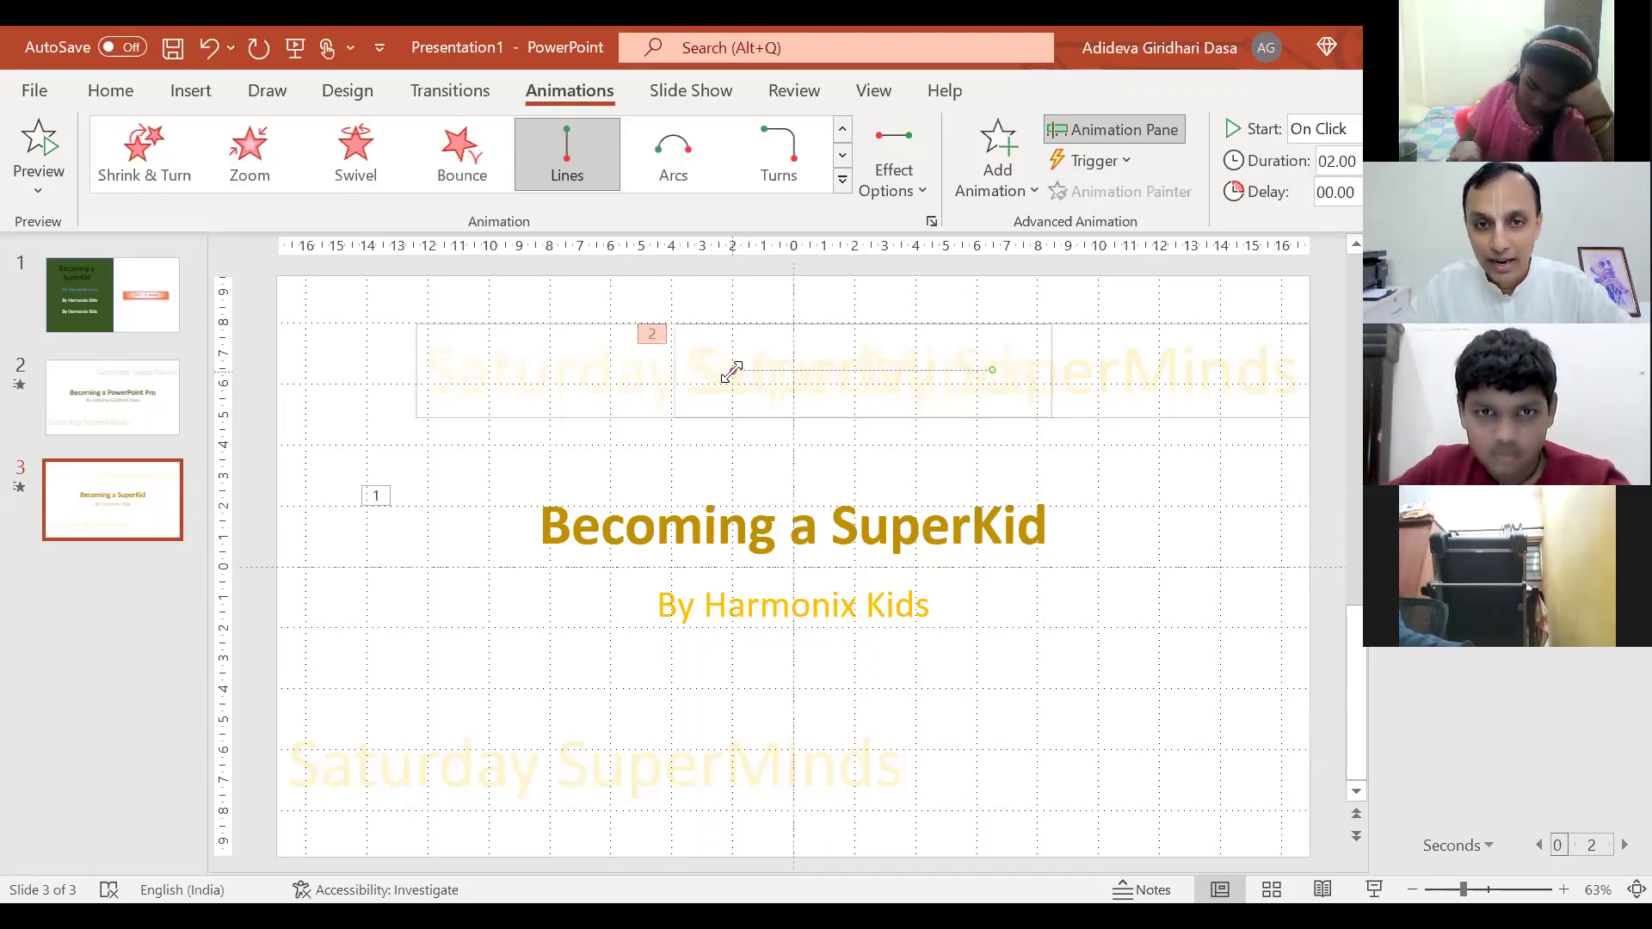
- Drag the top watermark's path end beyond the slide's left edge, then play the show
{"action": "left_click_drag", "start_coordinate": [733, 371], "coordinate": [307, 371]}
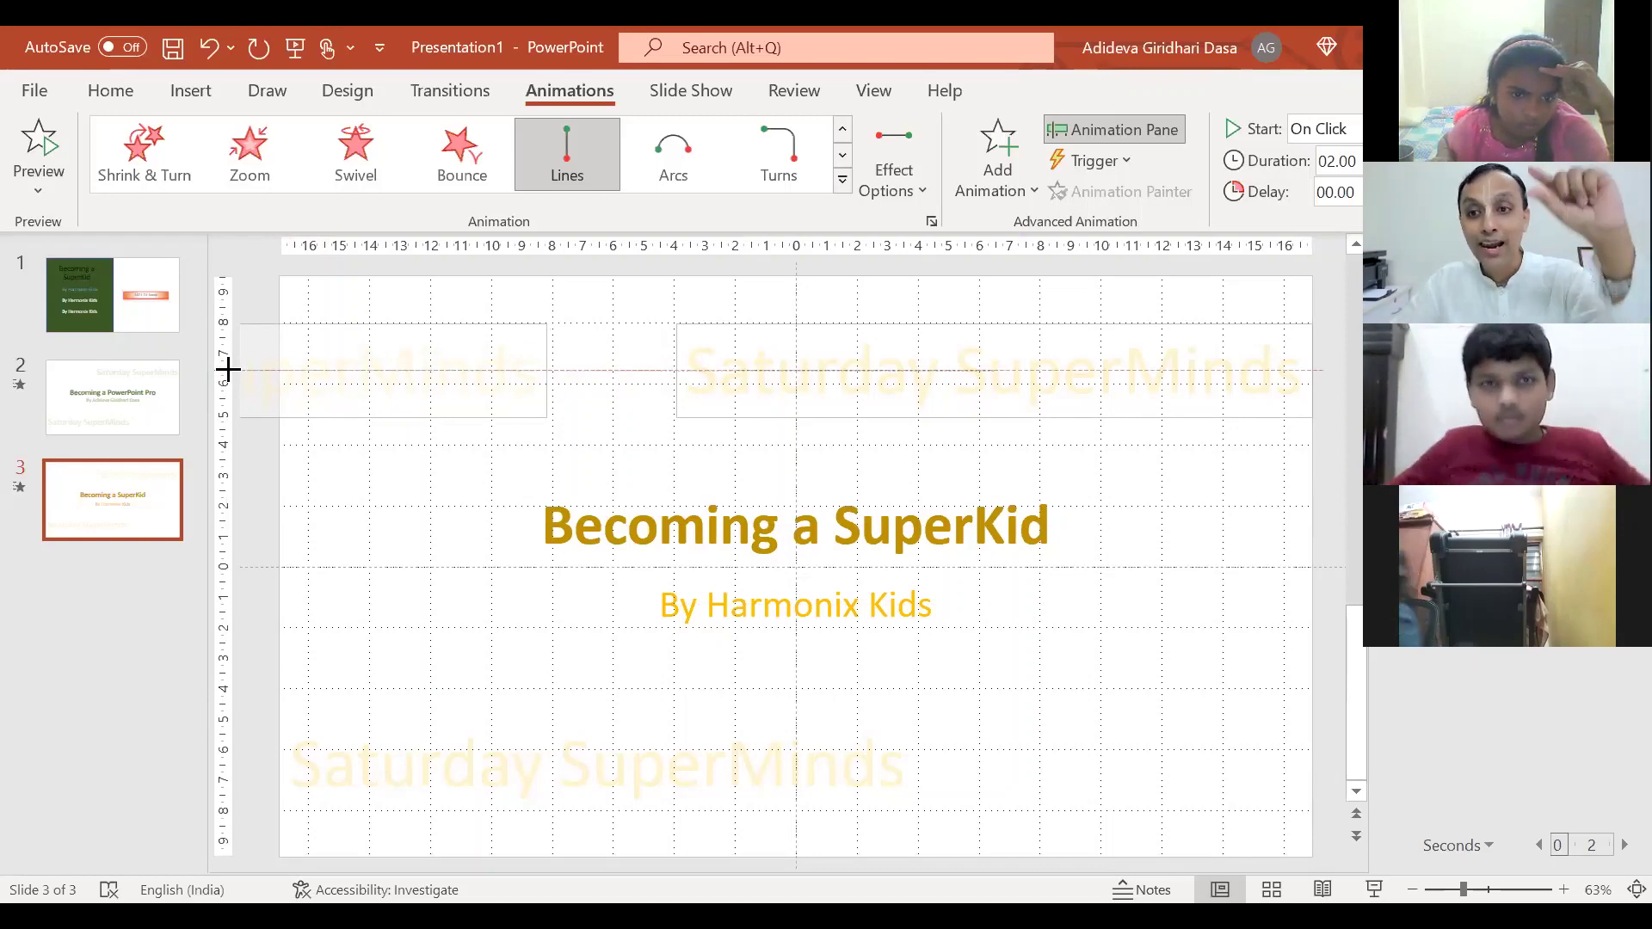
{"action": "left_click_drag", "start_coordinate": [227, 368], "coordinate": [20, 371]}
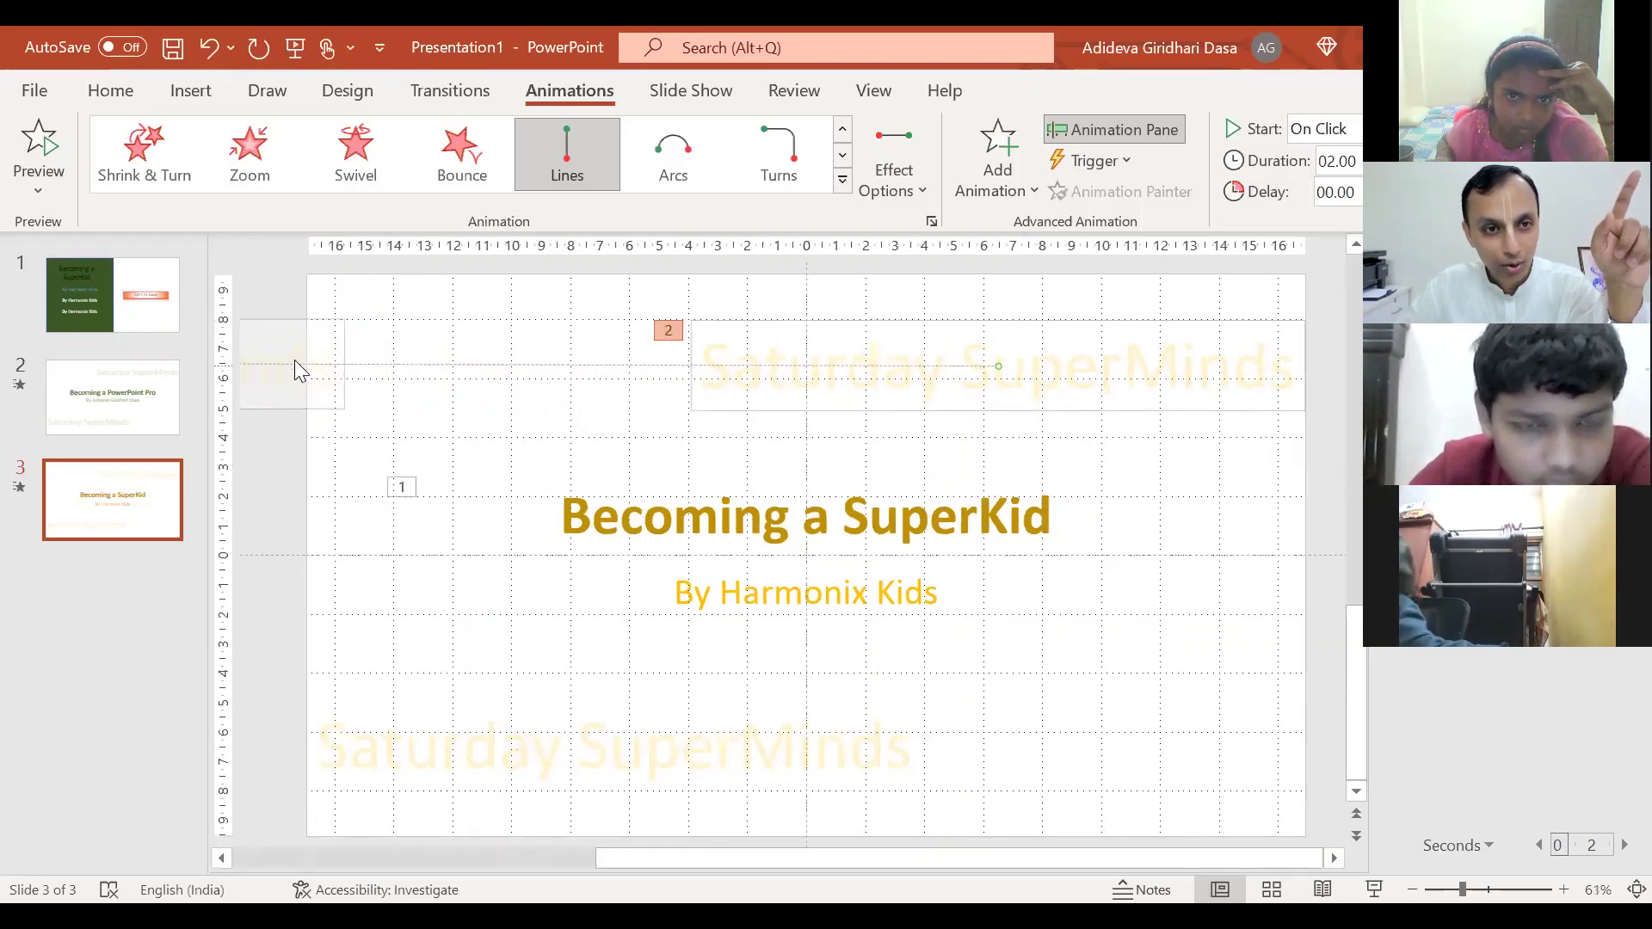
{"action": "left_click_drag", "start_coordinate": [685, 866], "coordinate": [267, 823]}
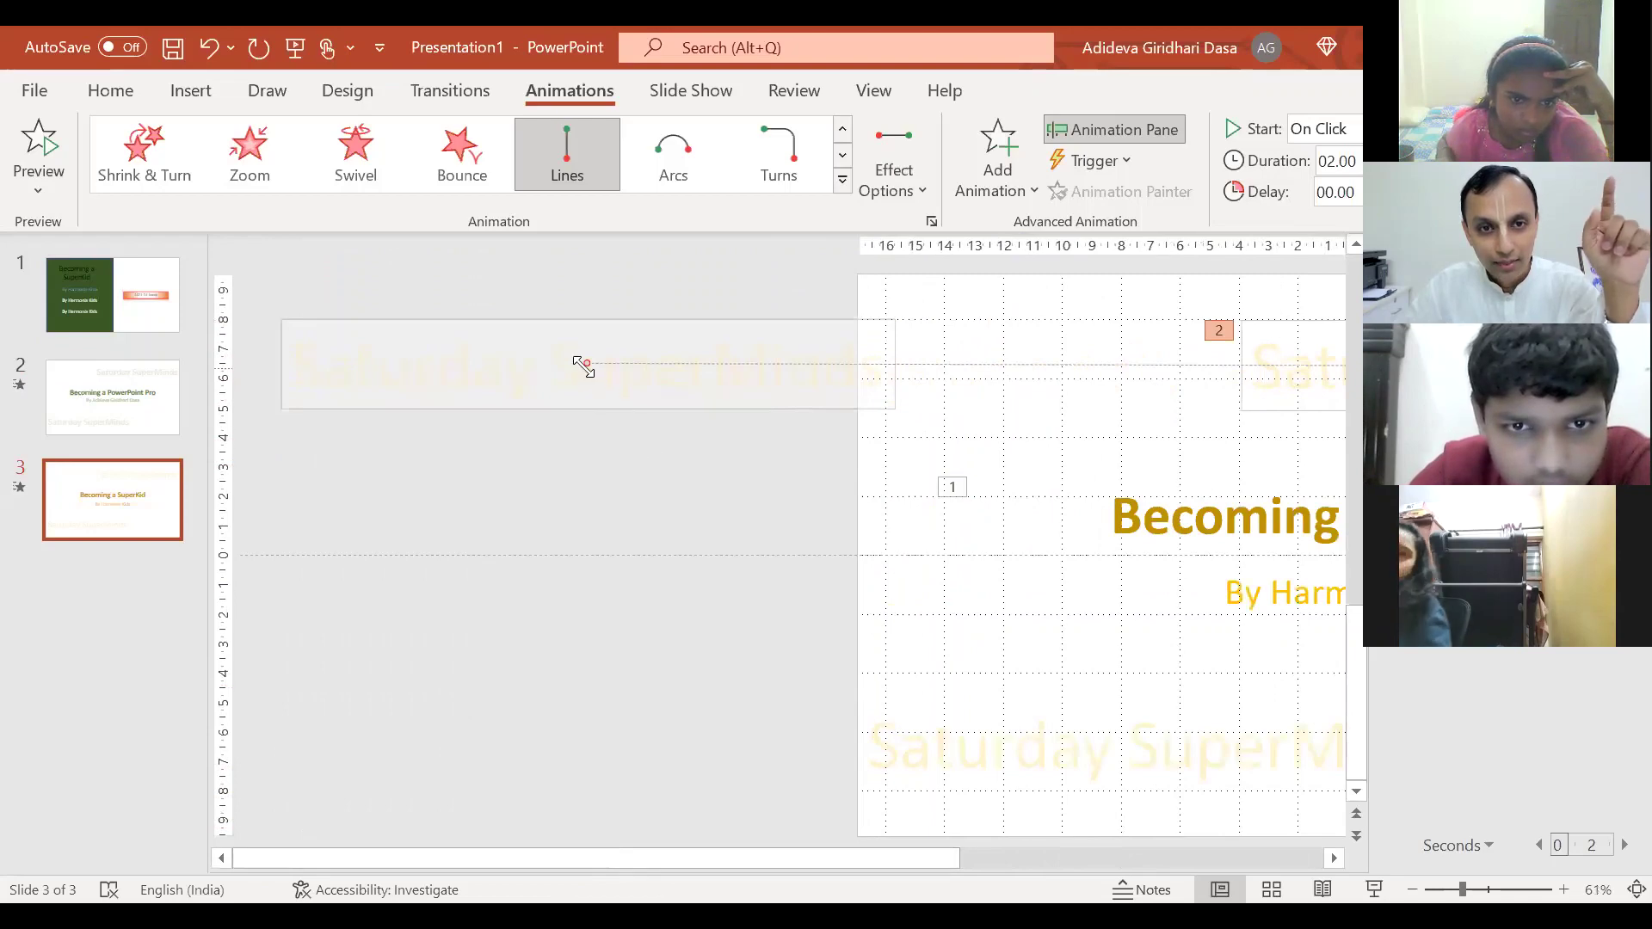
{"action": "left_click_drag", "start_coordinate": [586, 366], "coordinate": [543, 367]}
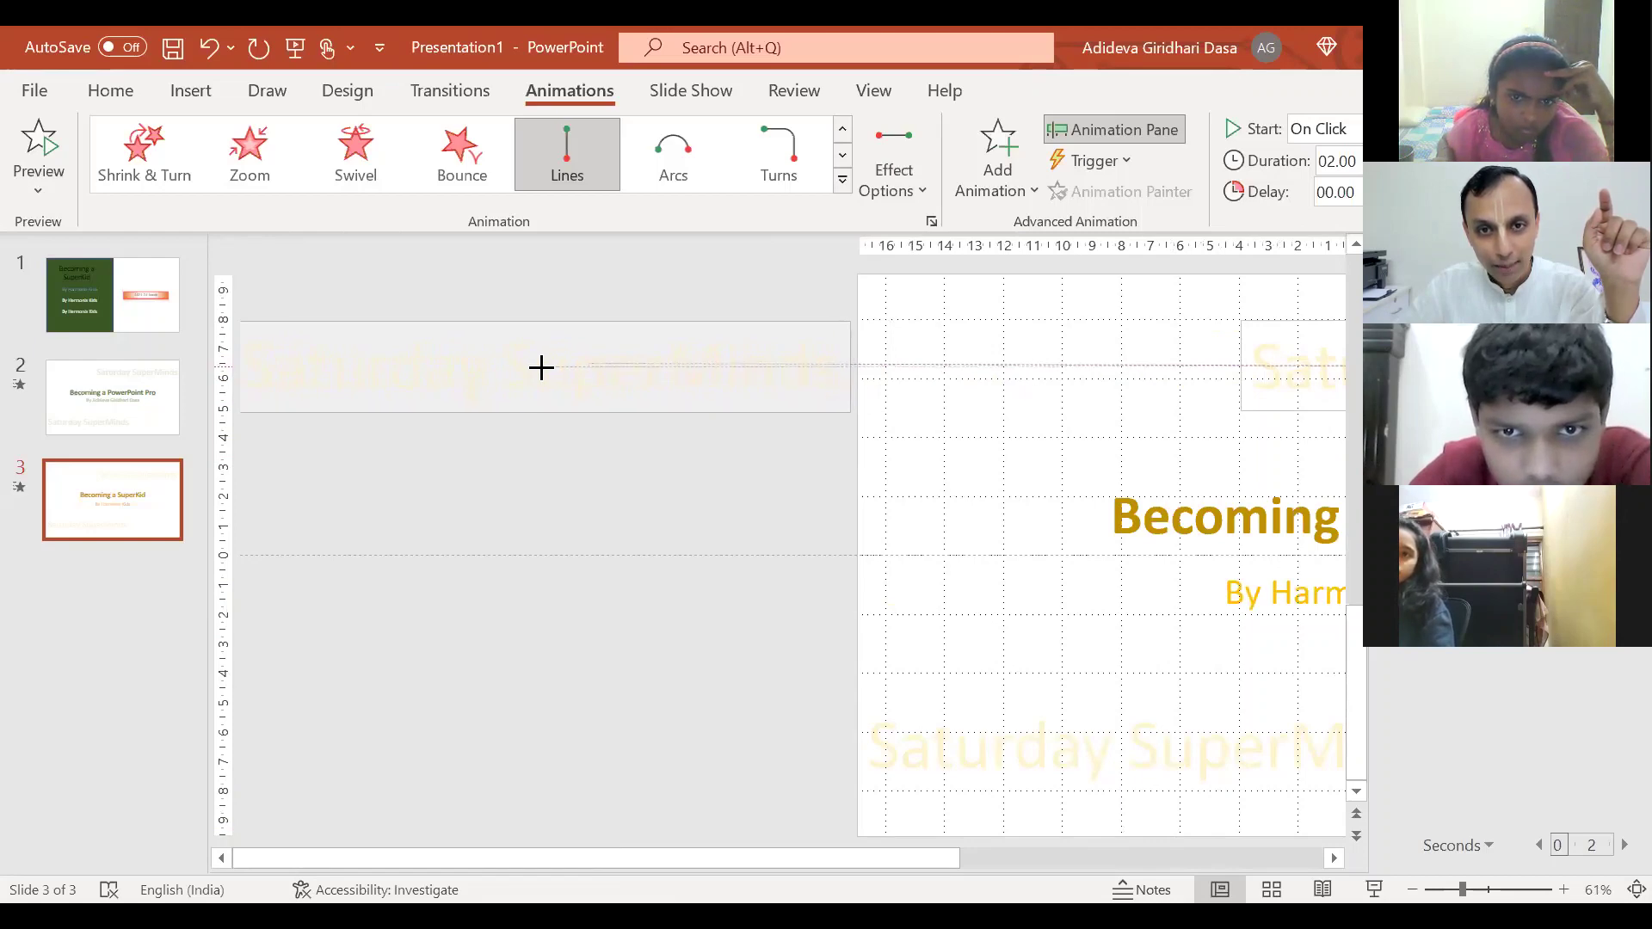
{"action": "left_click_drag", "start_coordinate": [541, 366], "coordinate": [541, 367]}
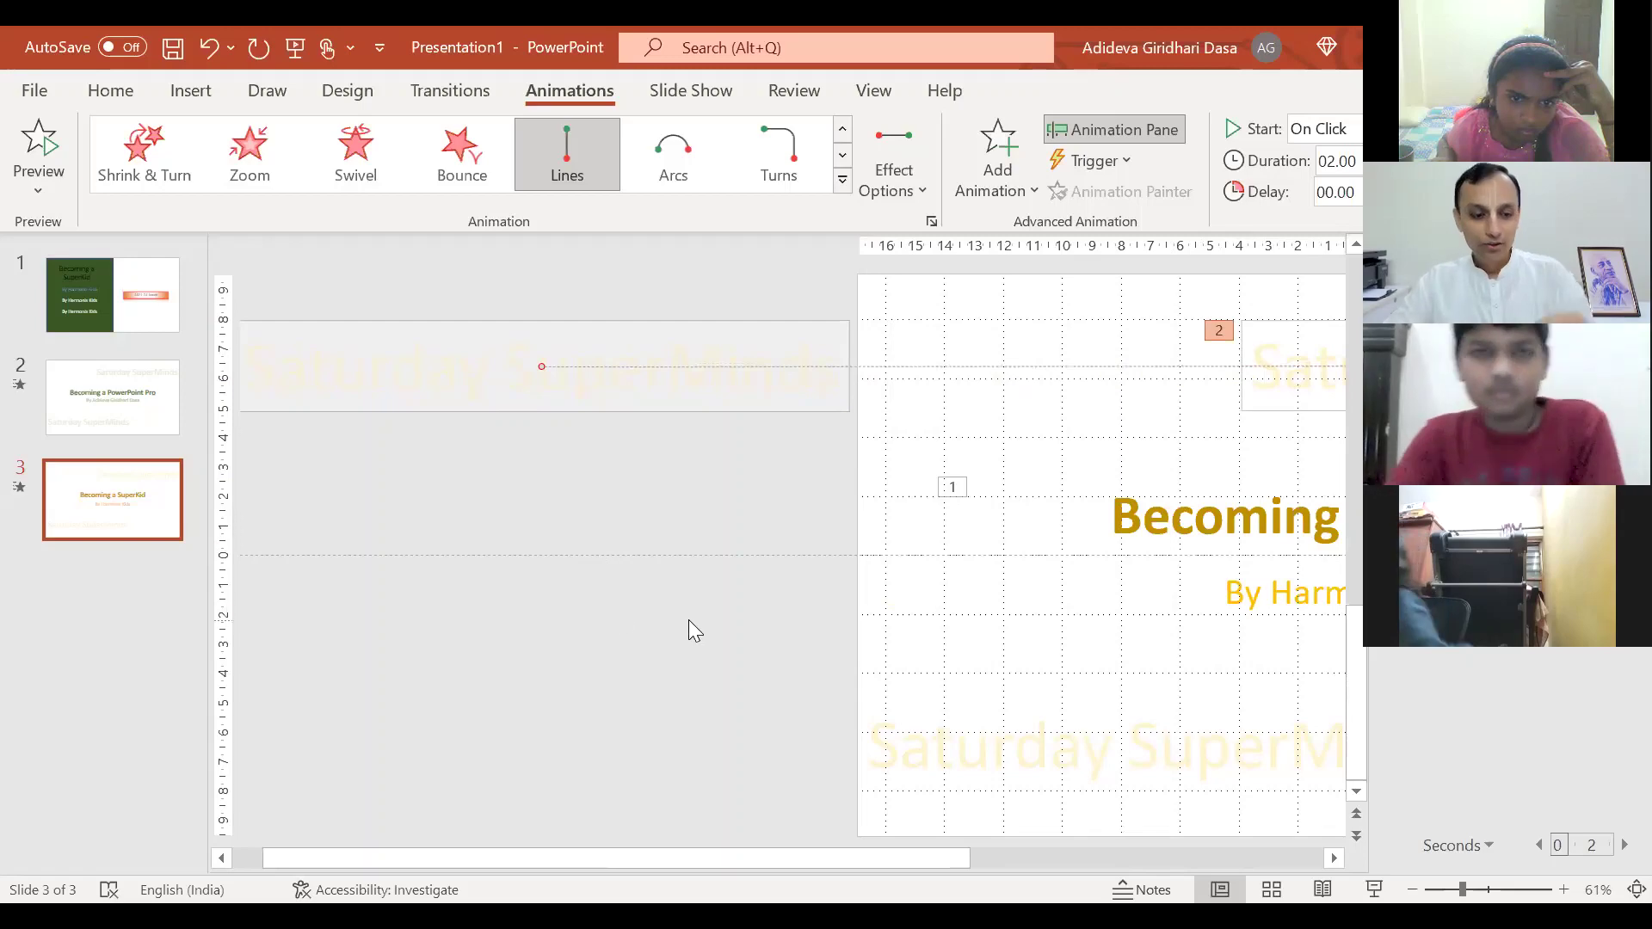
{"action": "key", "text": "shift+F5"}
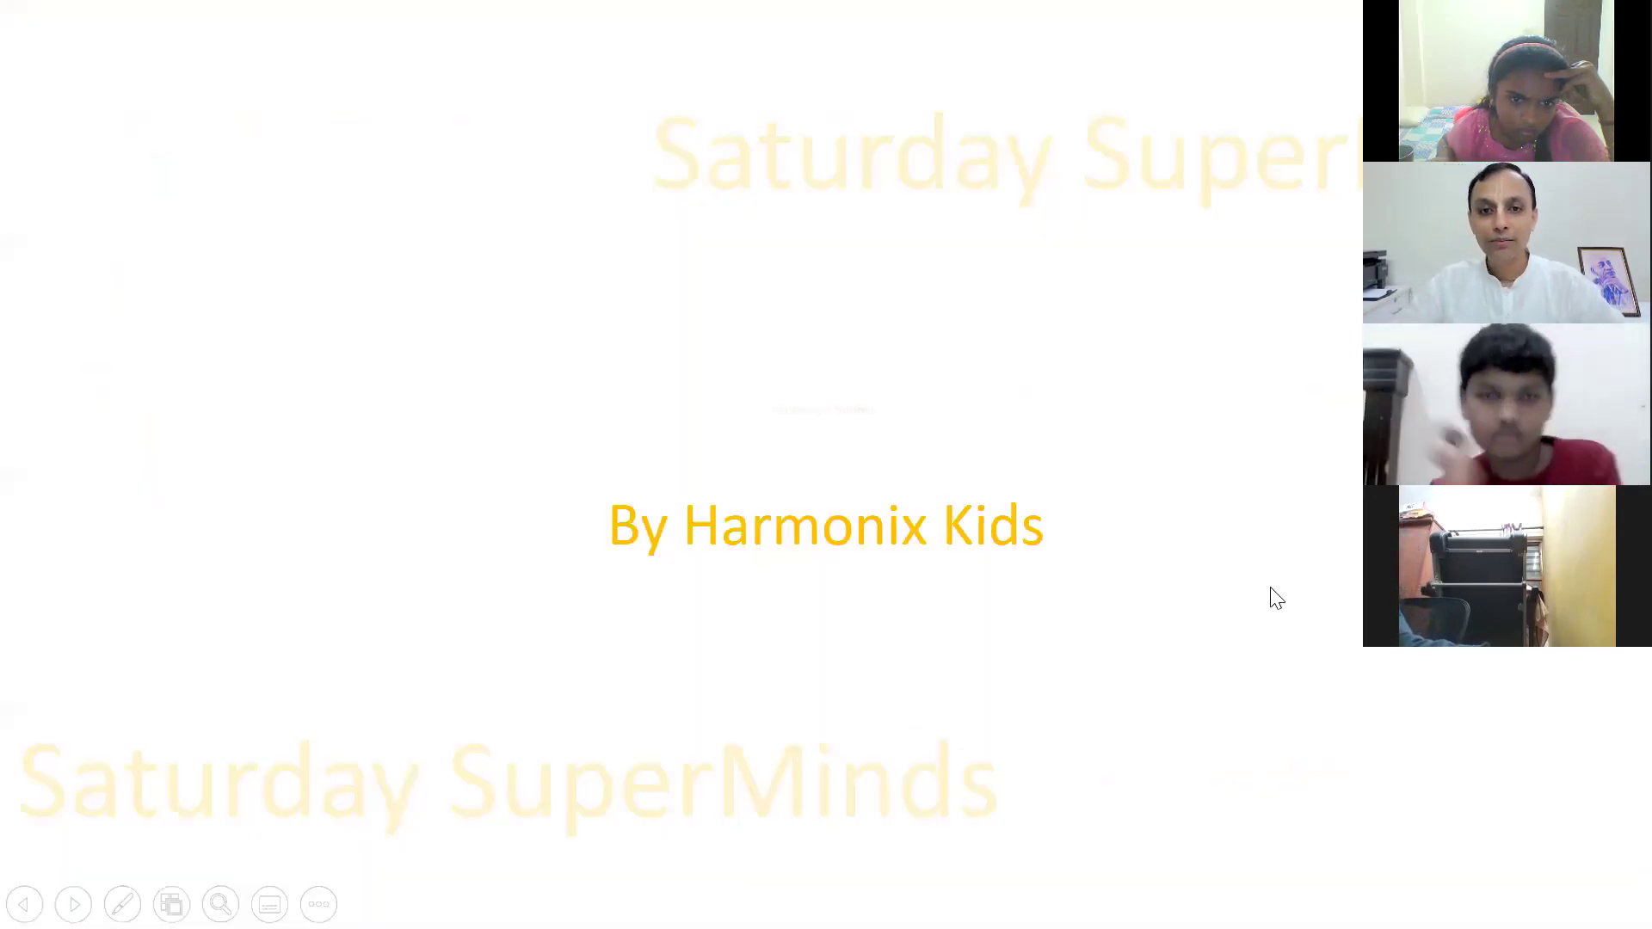
{"action": "left_click", "coordinate": [1276, 598]}
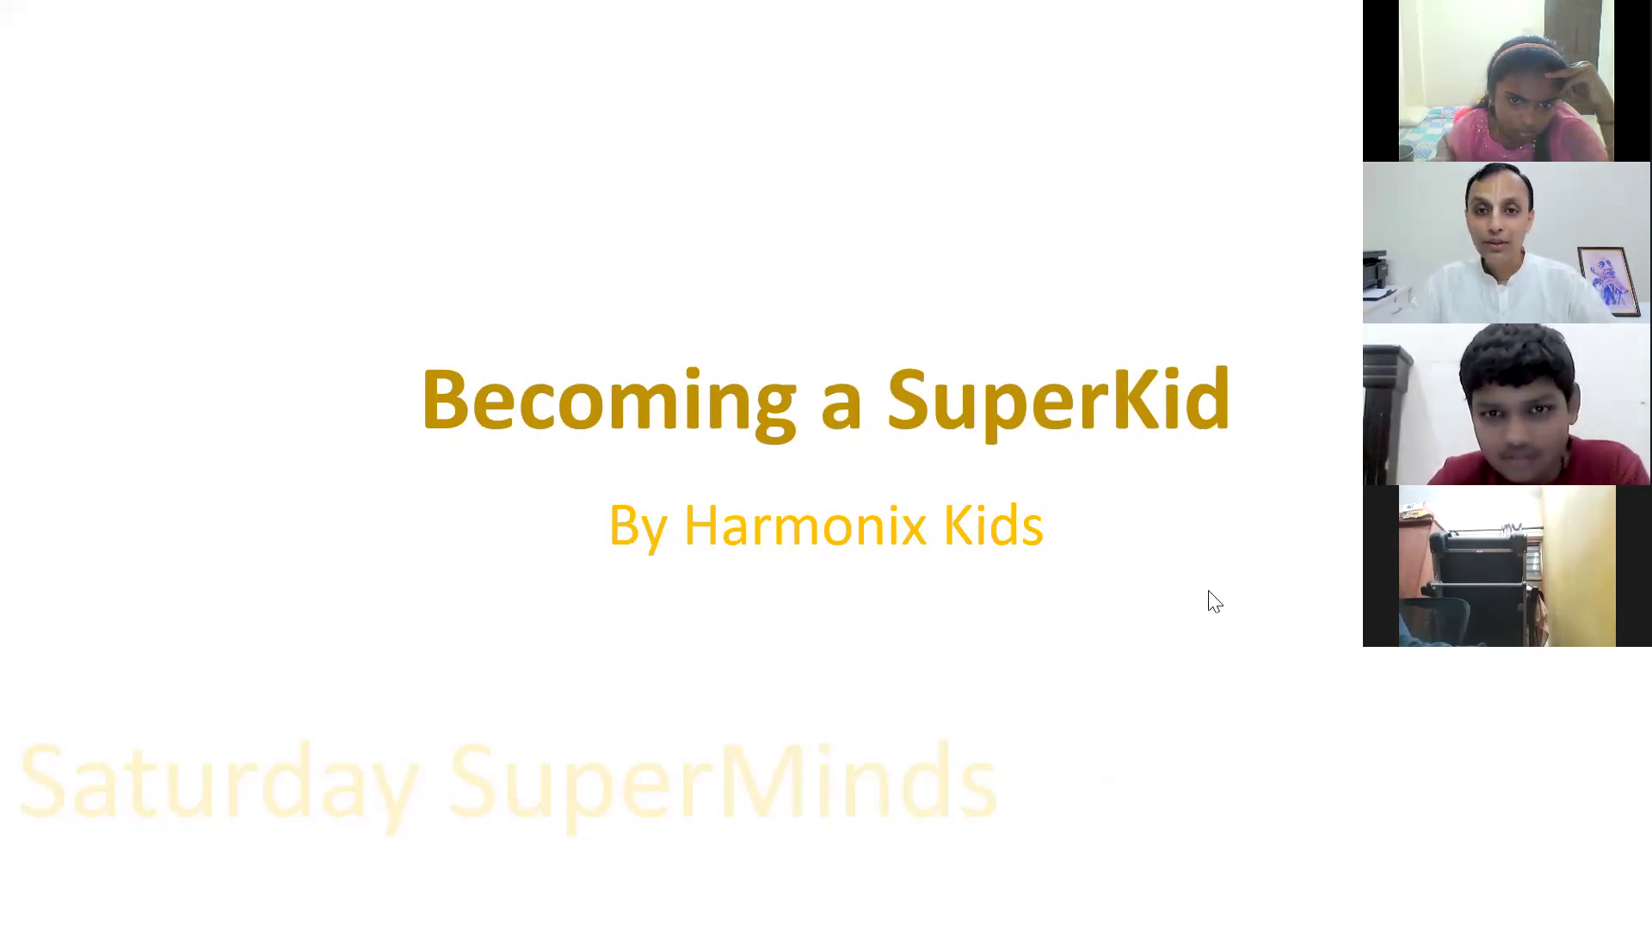
- Exit the show and set the top watermark's Left path duration to 04.00 seconds
{"action": "key", "text": "Escape"}
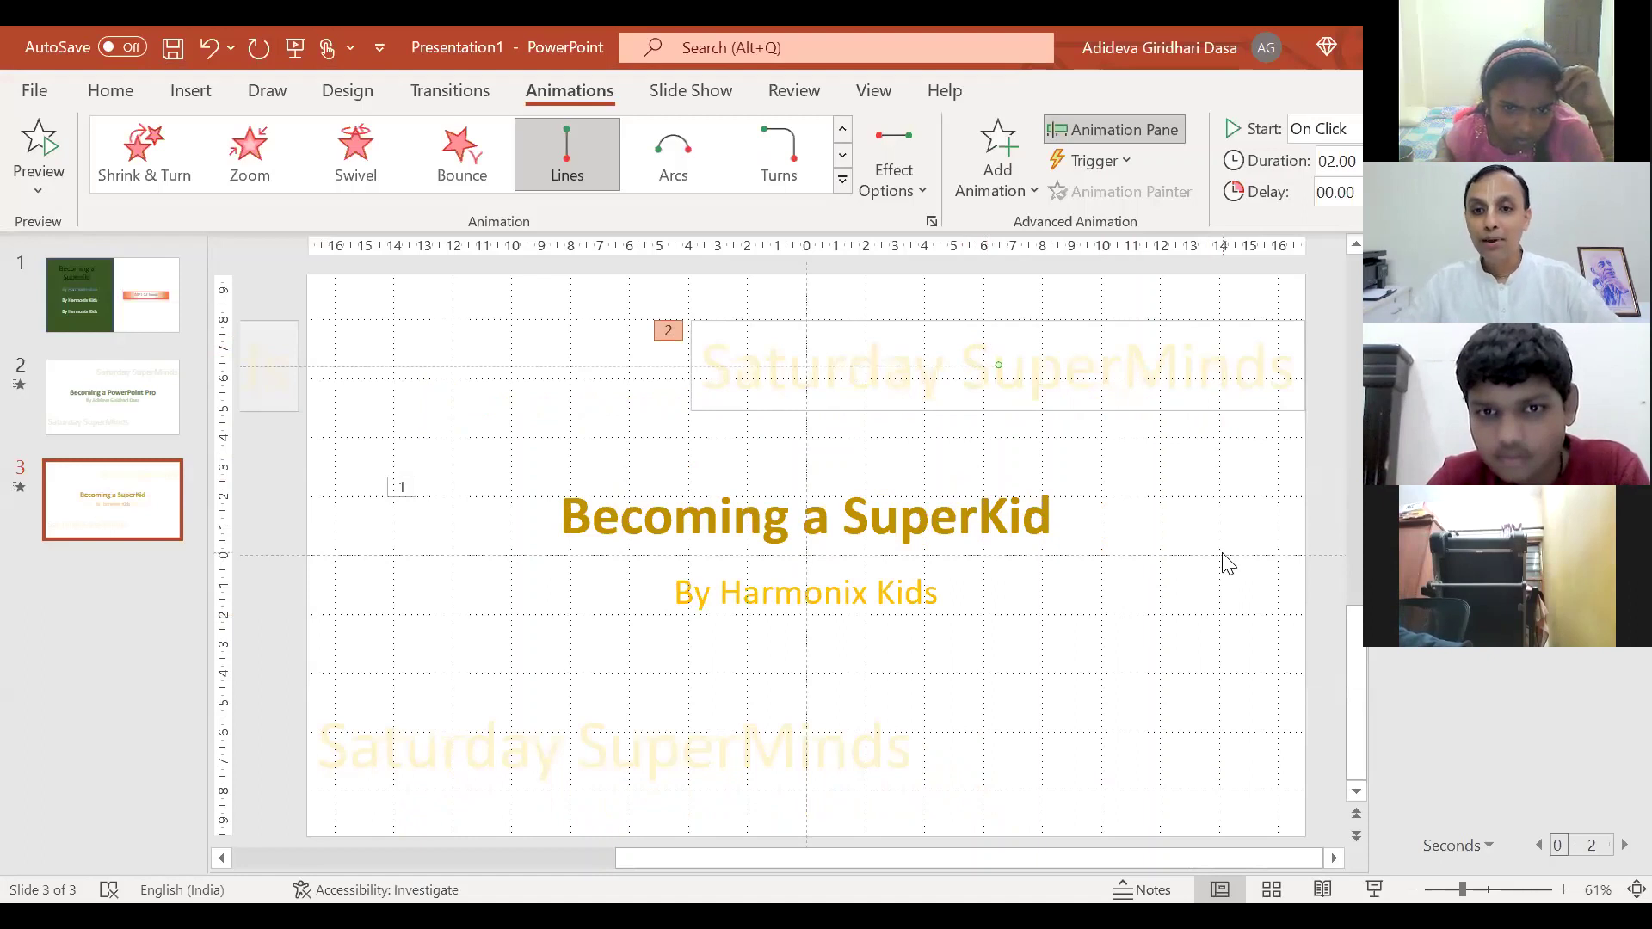
{"action": "left_click", "coordinate": [954, 499]}
{"action": "left_click", "coordinate": [930, 476]}
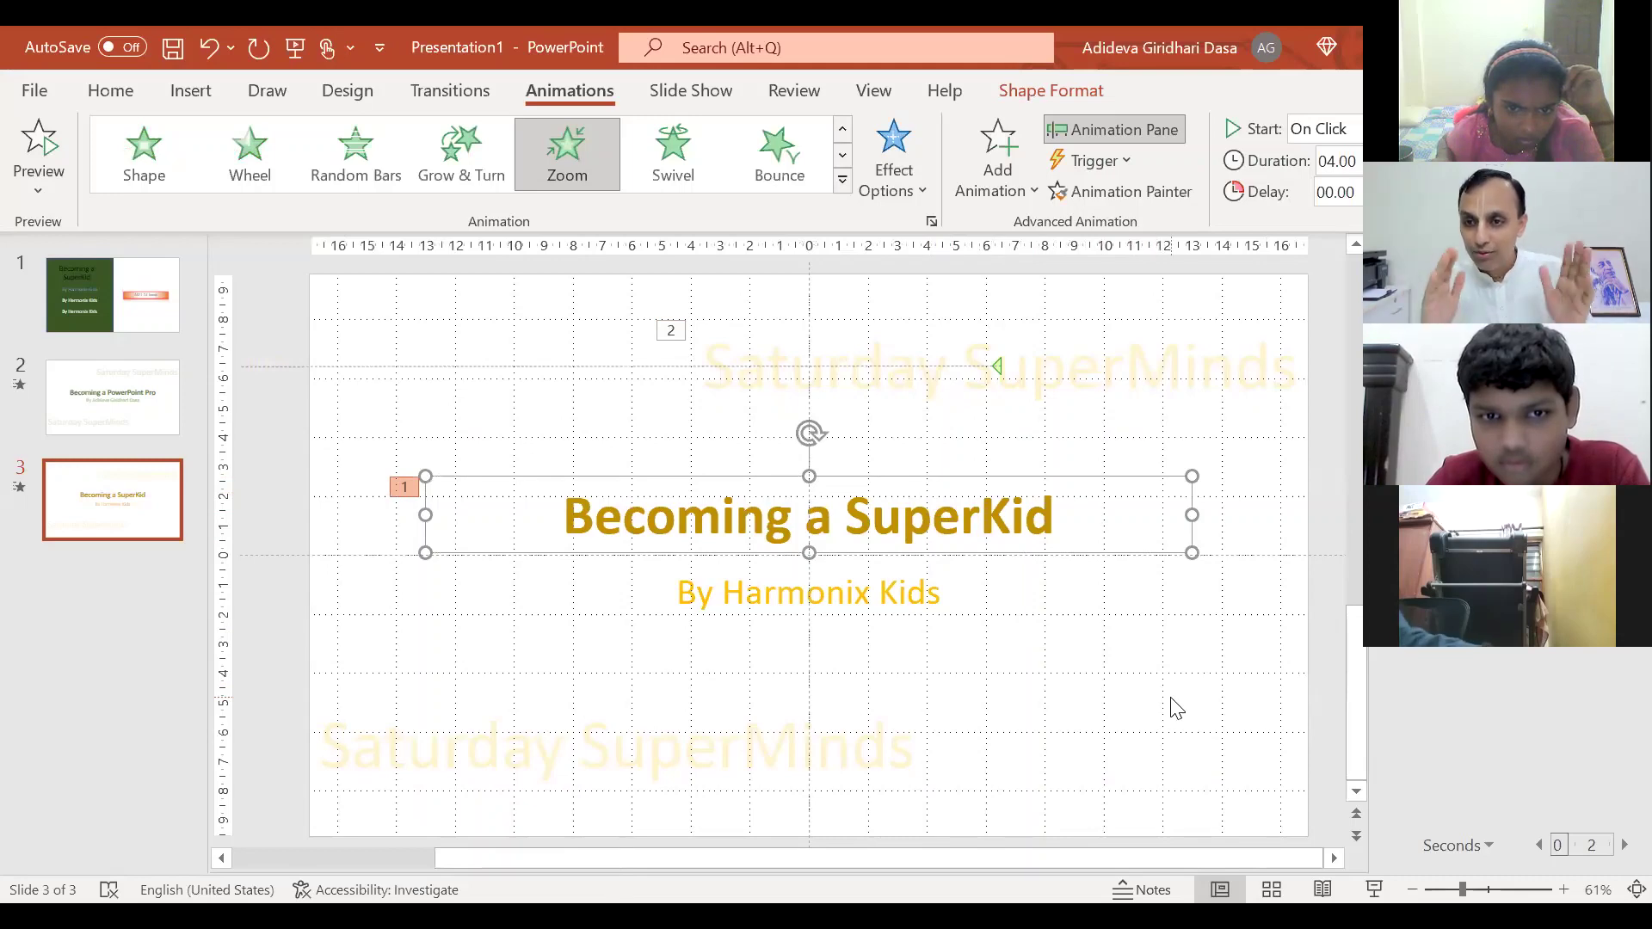
{"action": "left_click", "coordinate": [1102, 356]}
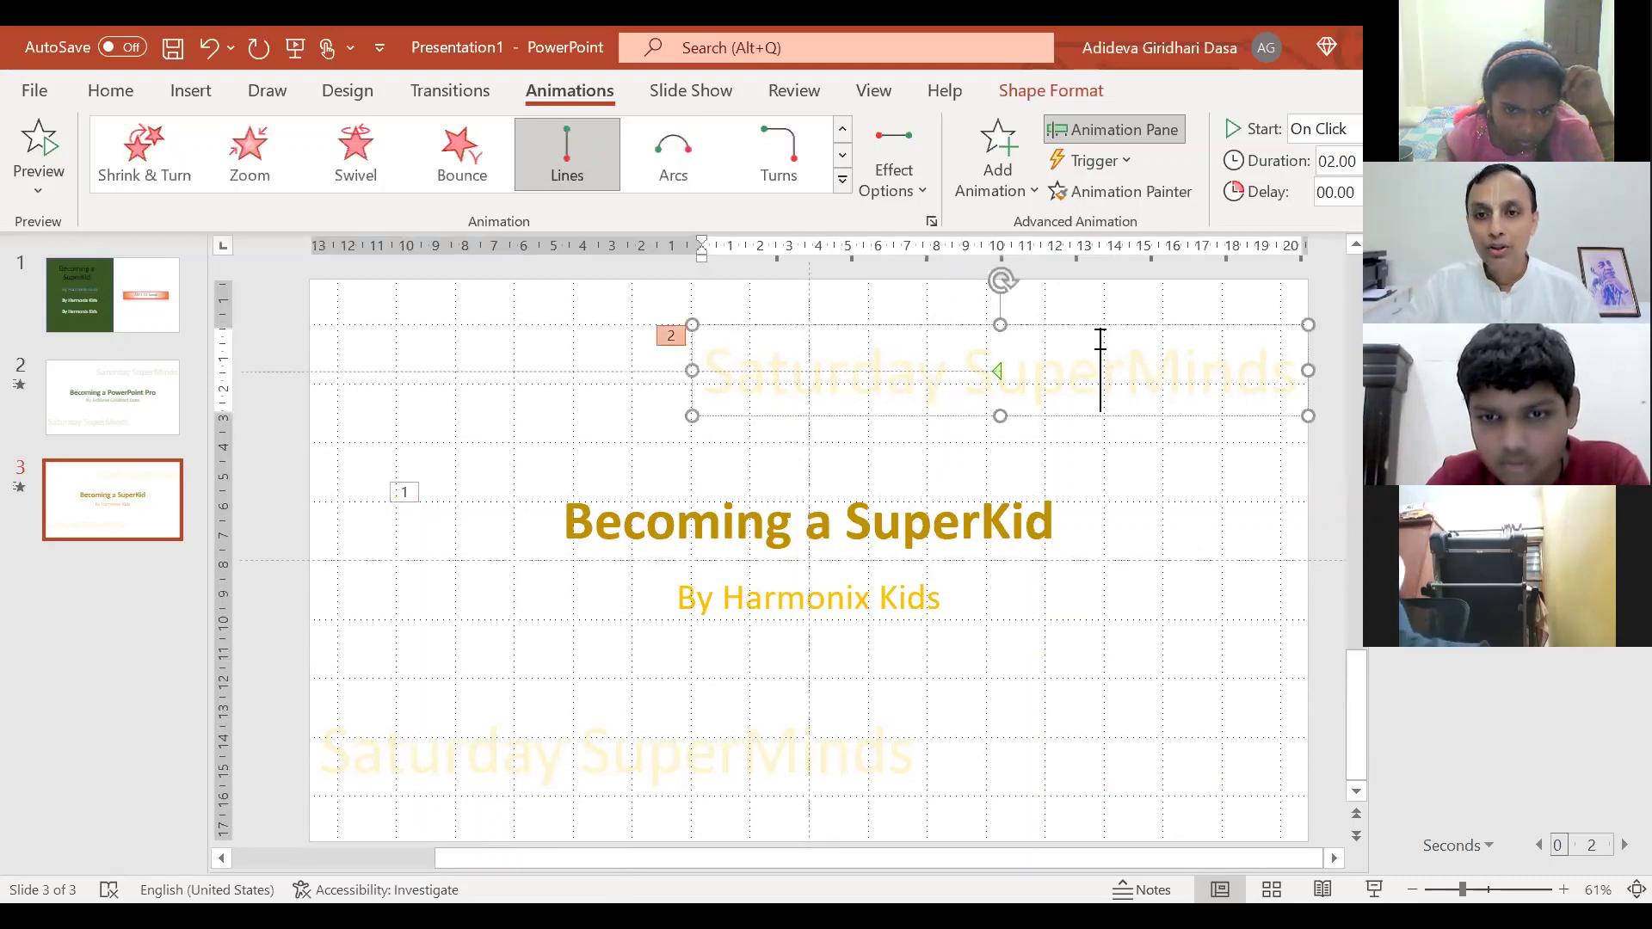
{"action": "left_click", "coordinate": [1336, 161]}
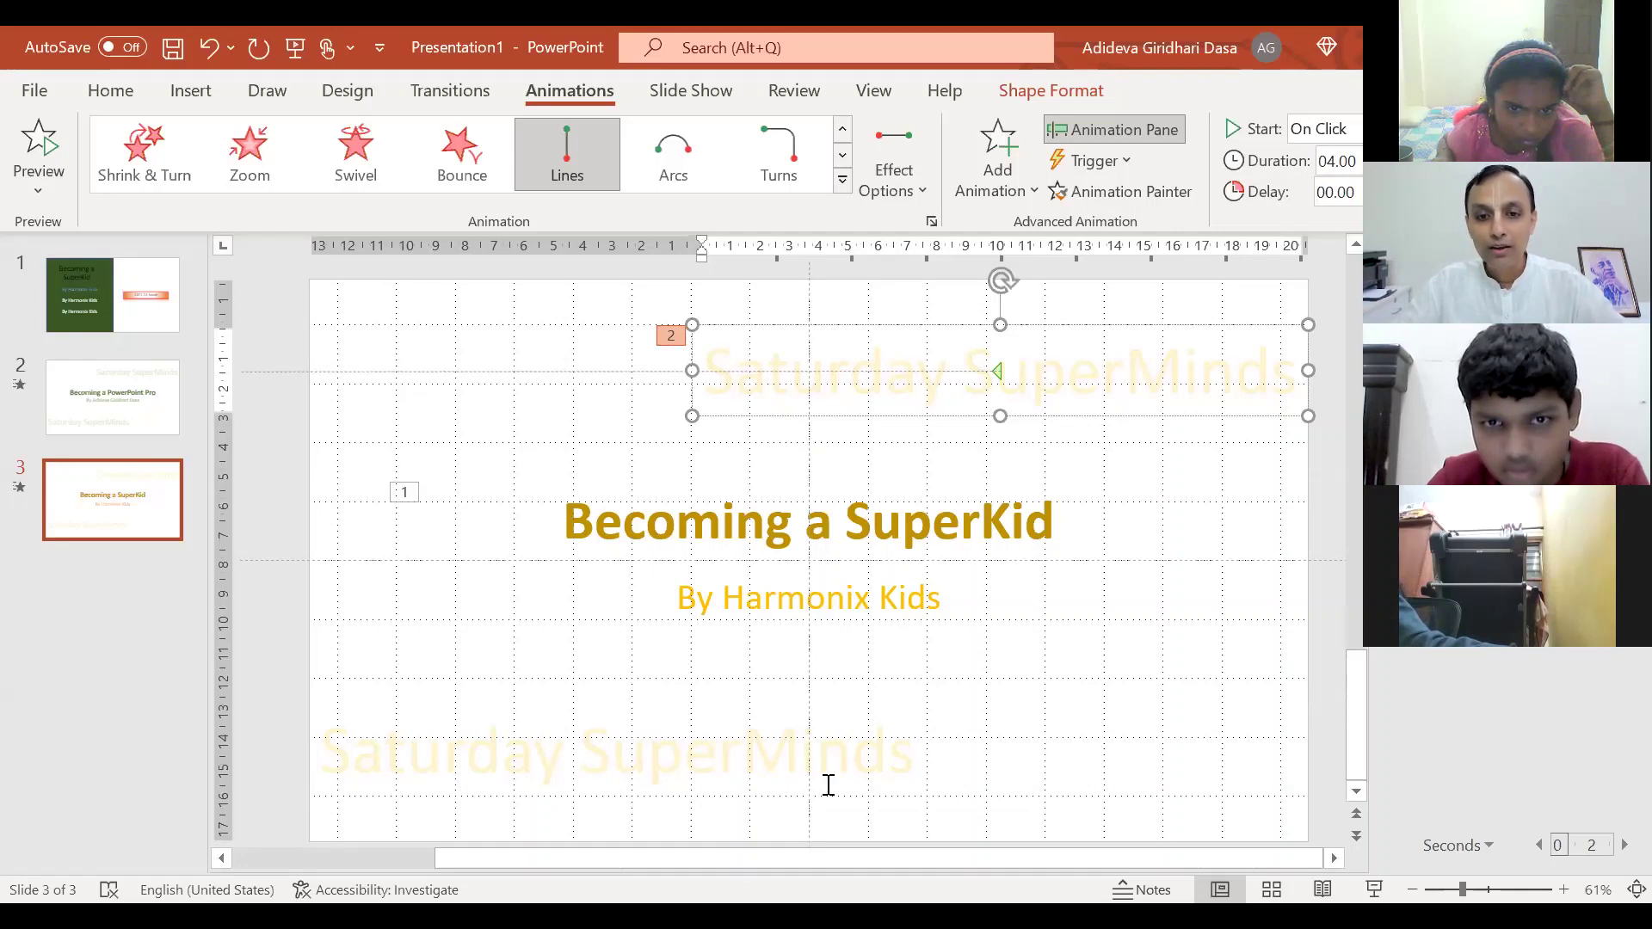
{"action": "left_click", "coordinate": [864, 700]}
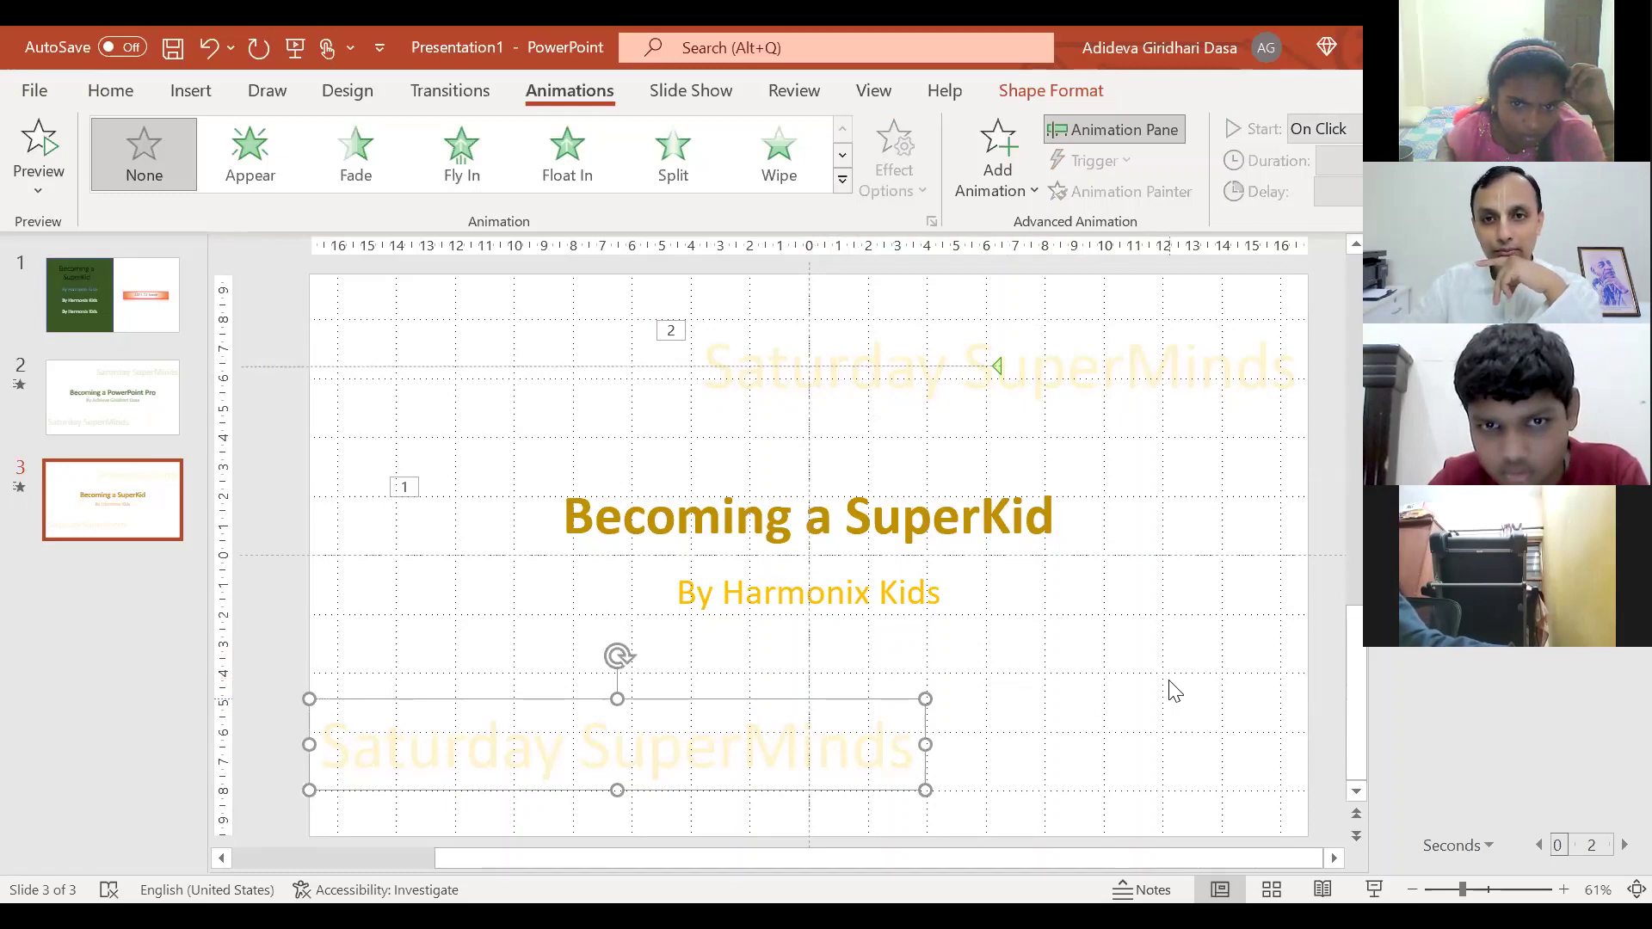
- Add a Right line motion path to the bottom watermark, stretching its end to the right edge
{"action": "left_click", "coordinate": [991, 167]}
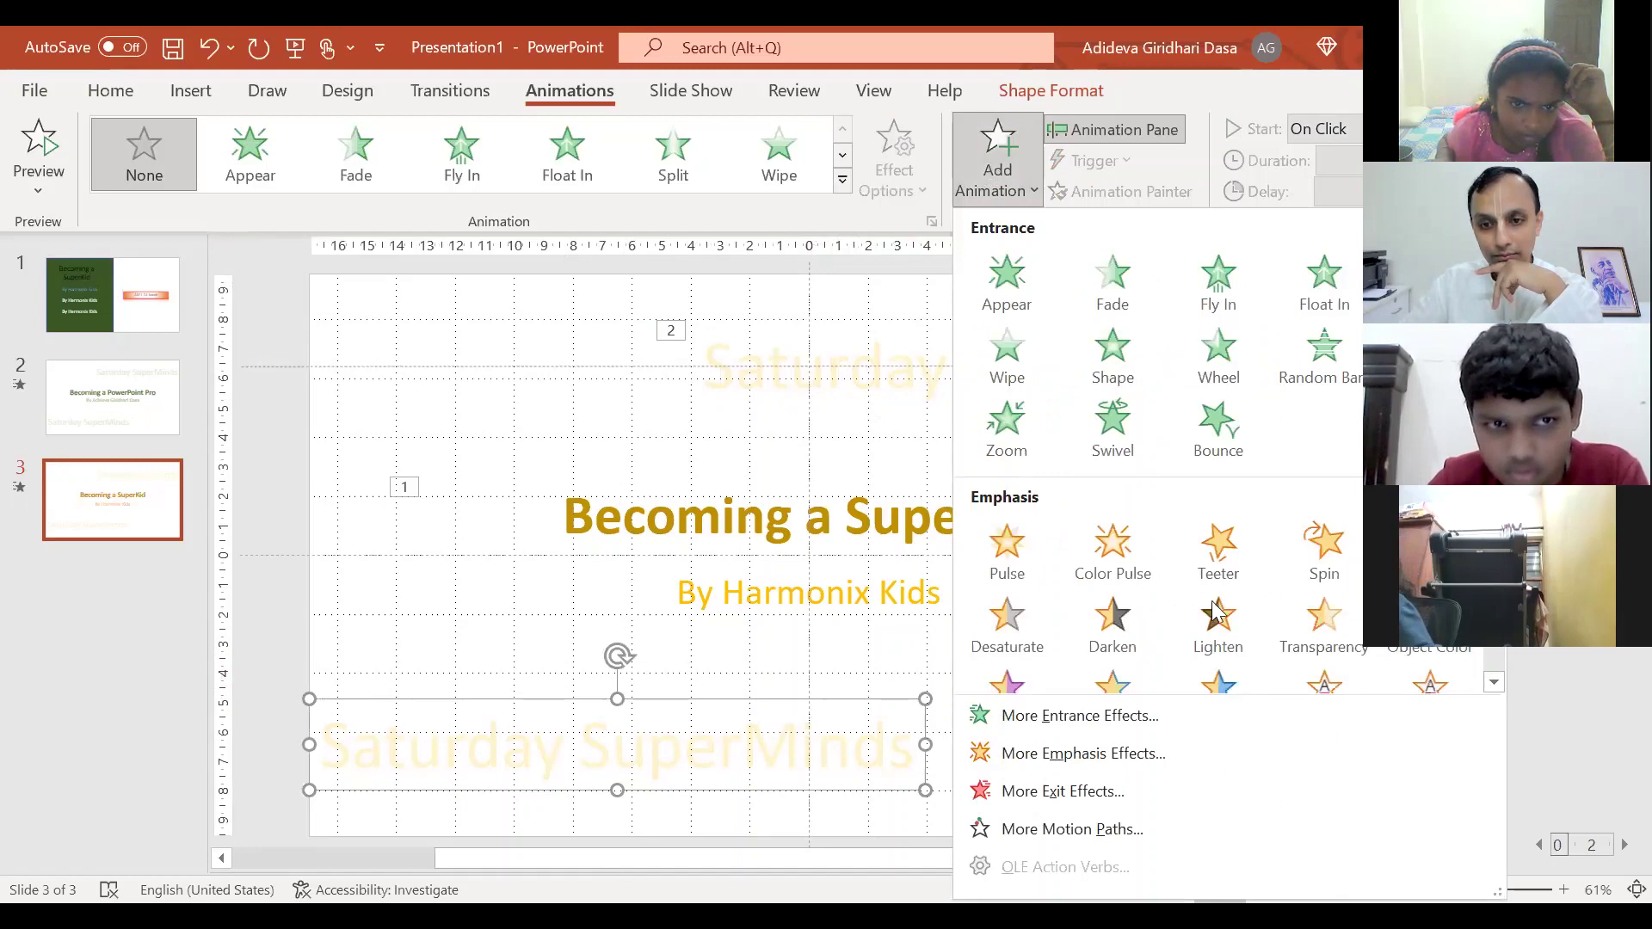
{"action": "left_click", "coordinate": [1173, 835]}
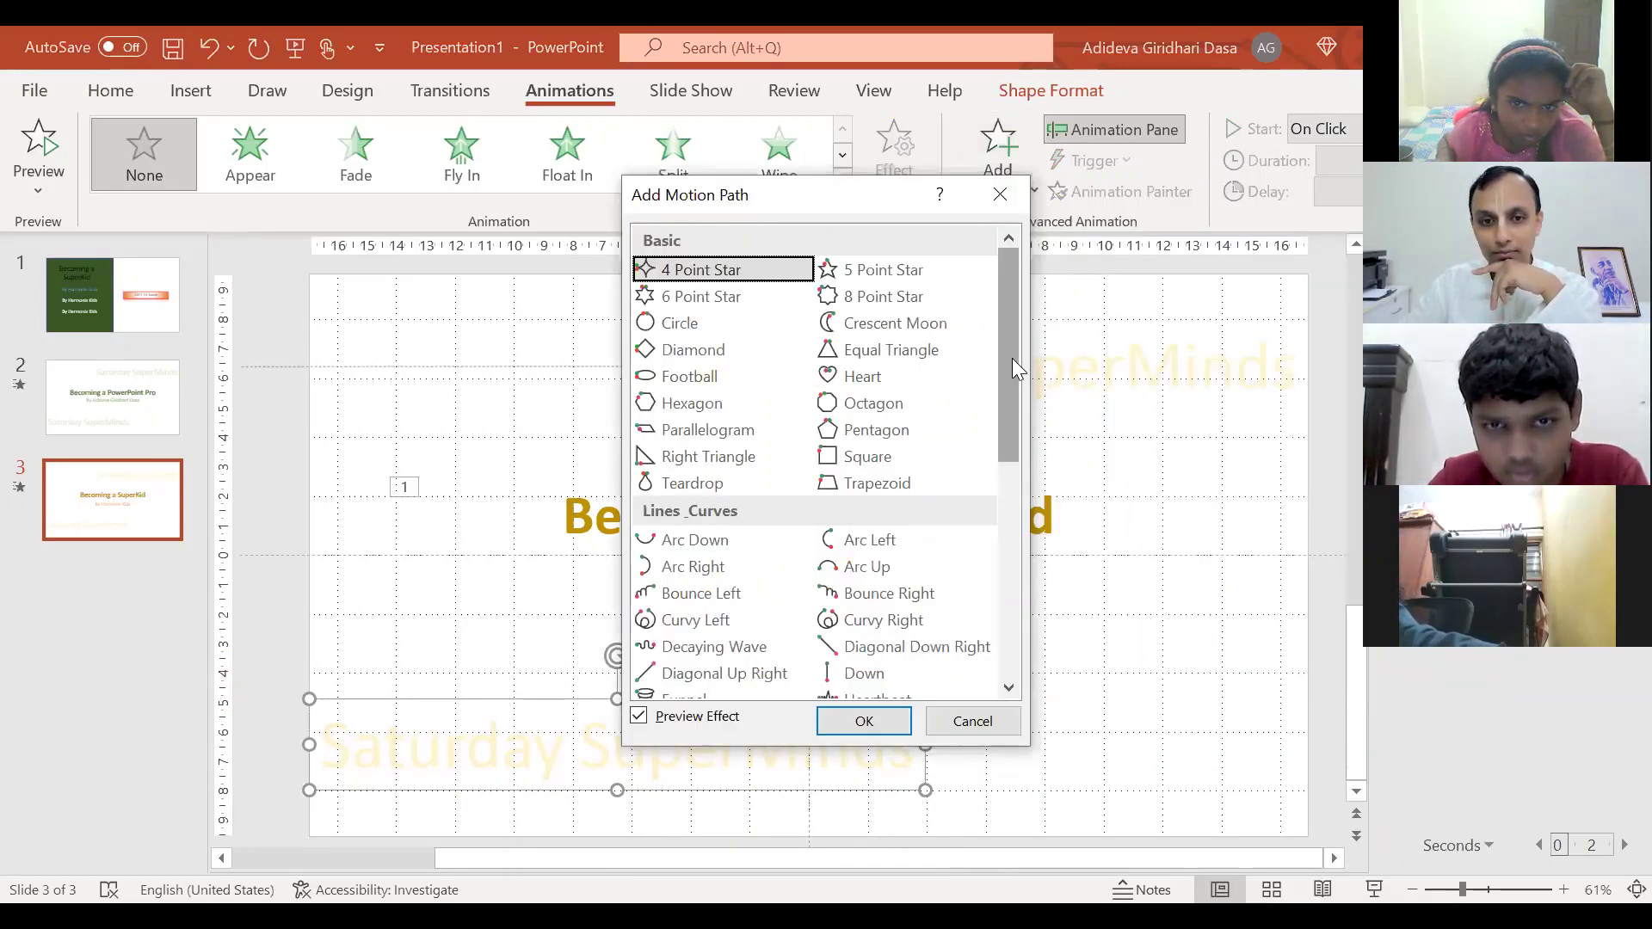
{"action": "left_click_drag", "start_coordinate": [1010, 350], "coordinate": [1022, 509]}
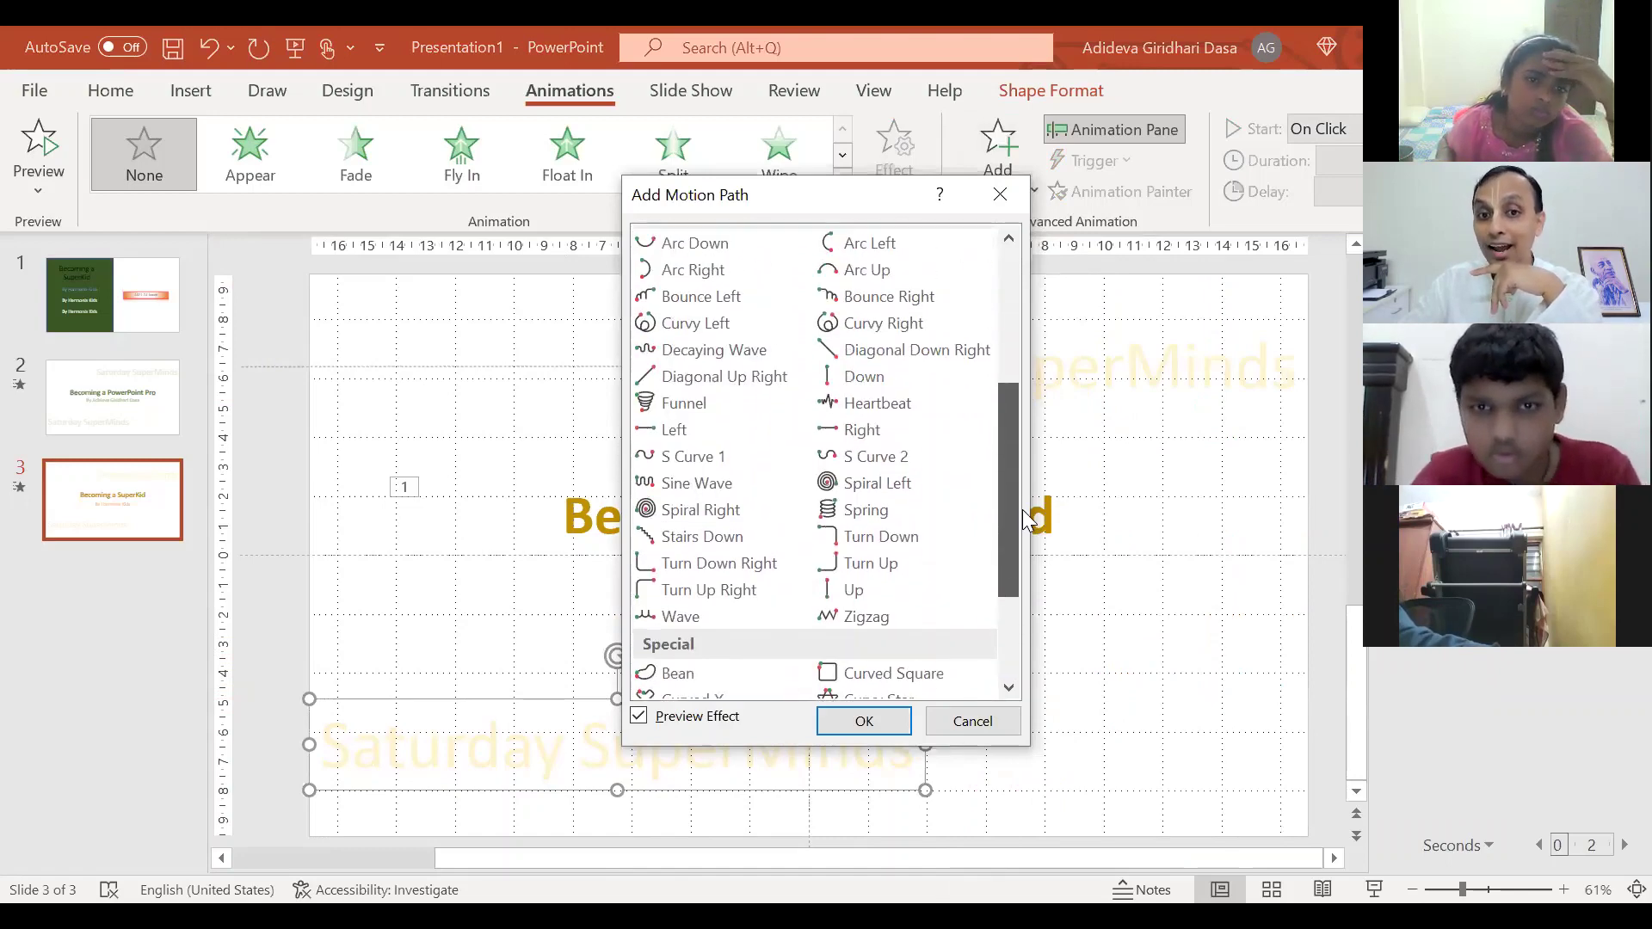
{"action": "left_click", "coordinate": [869, 434]}
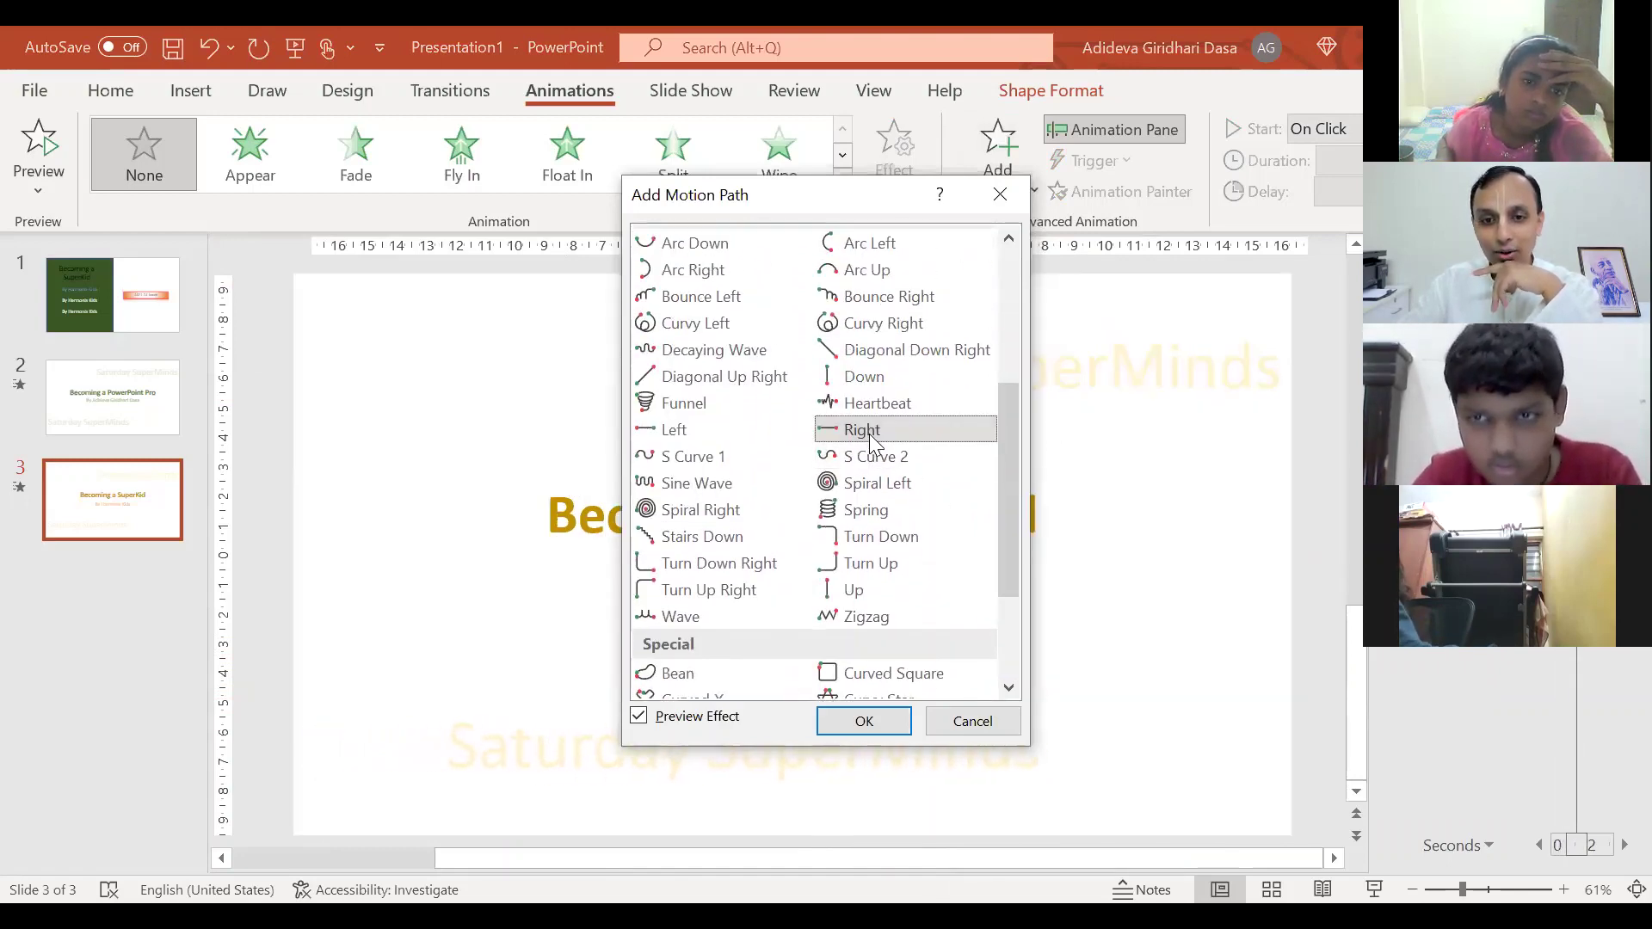
{"action": "left_click", "coordinate": [875, 721]}
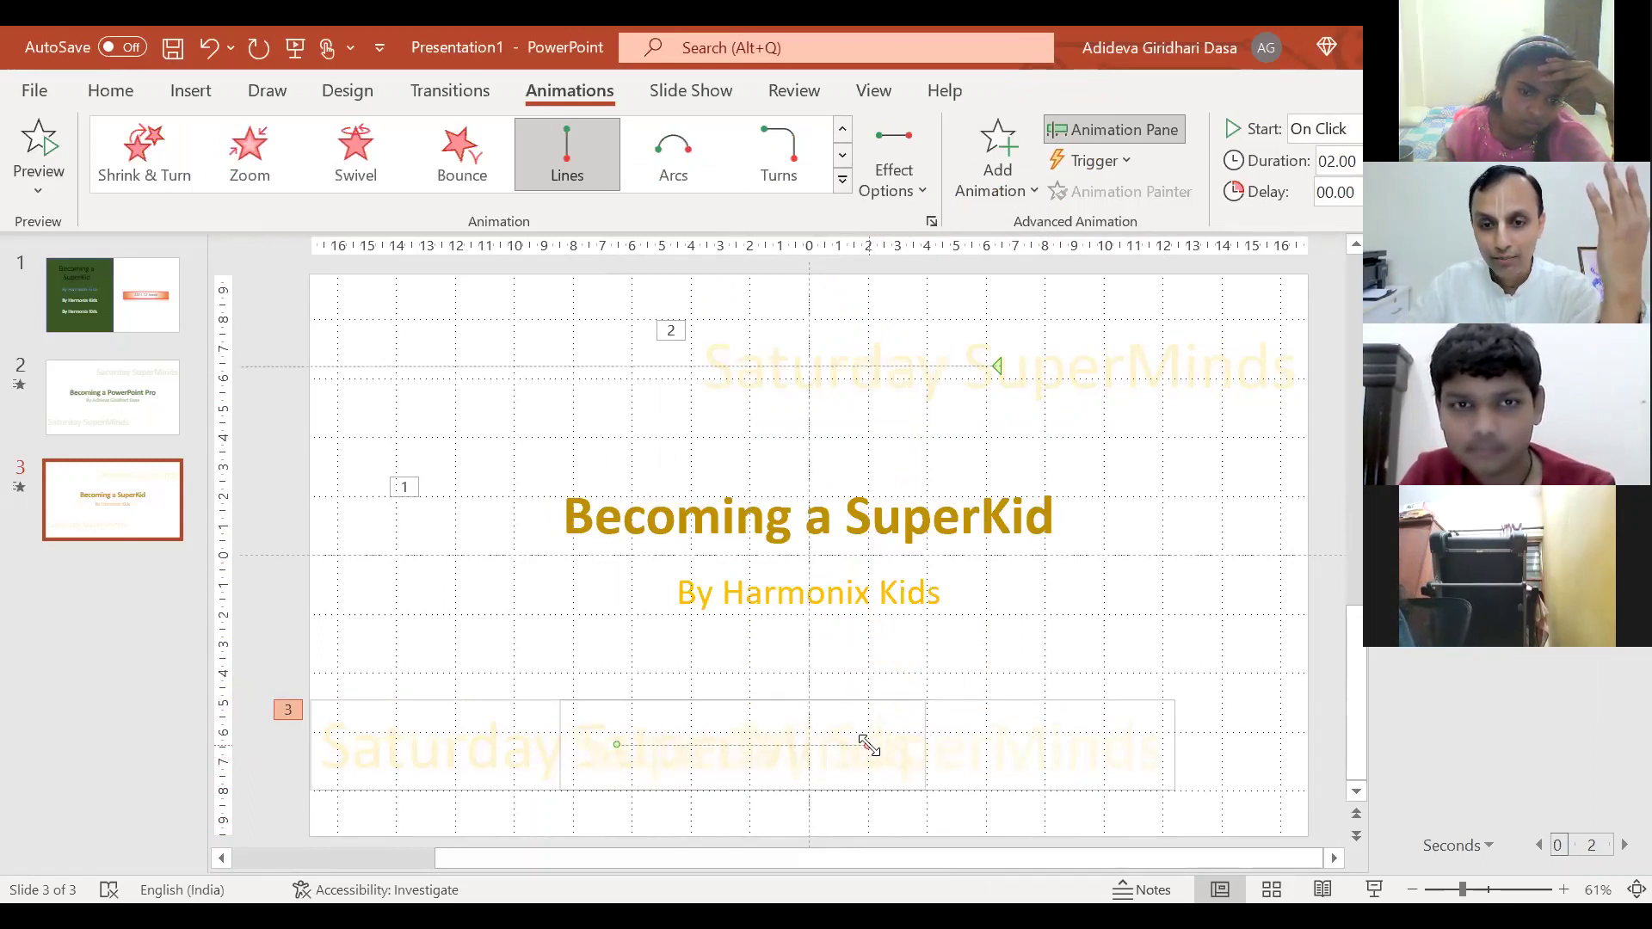
{"action": "left_click_drag", "start_coordinate": [868, 745], "coordinate": [1359, 742]}
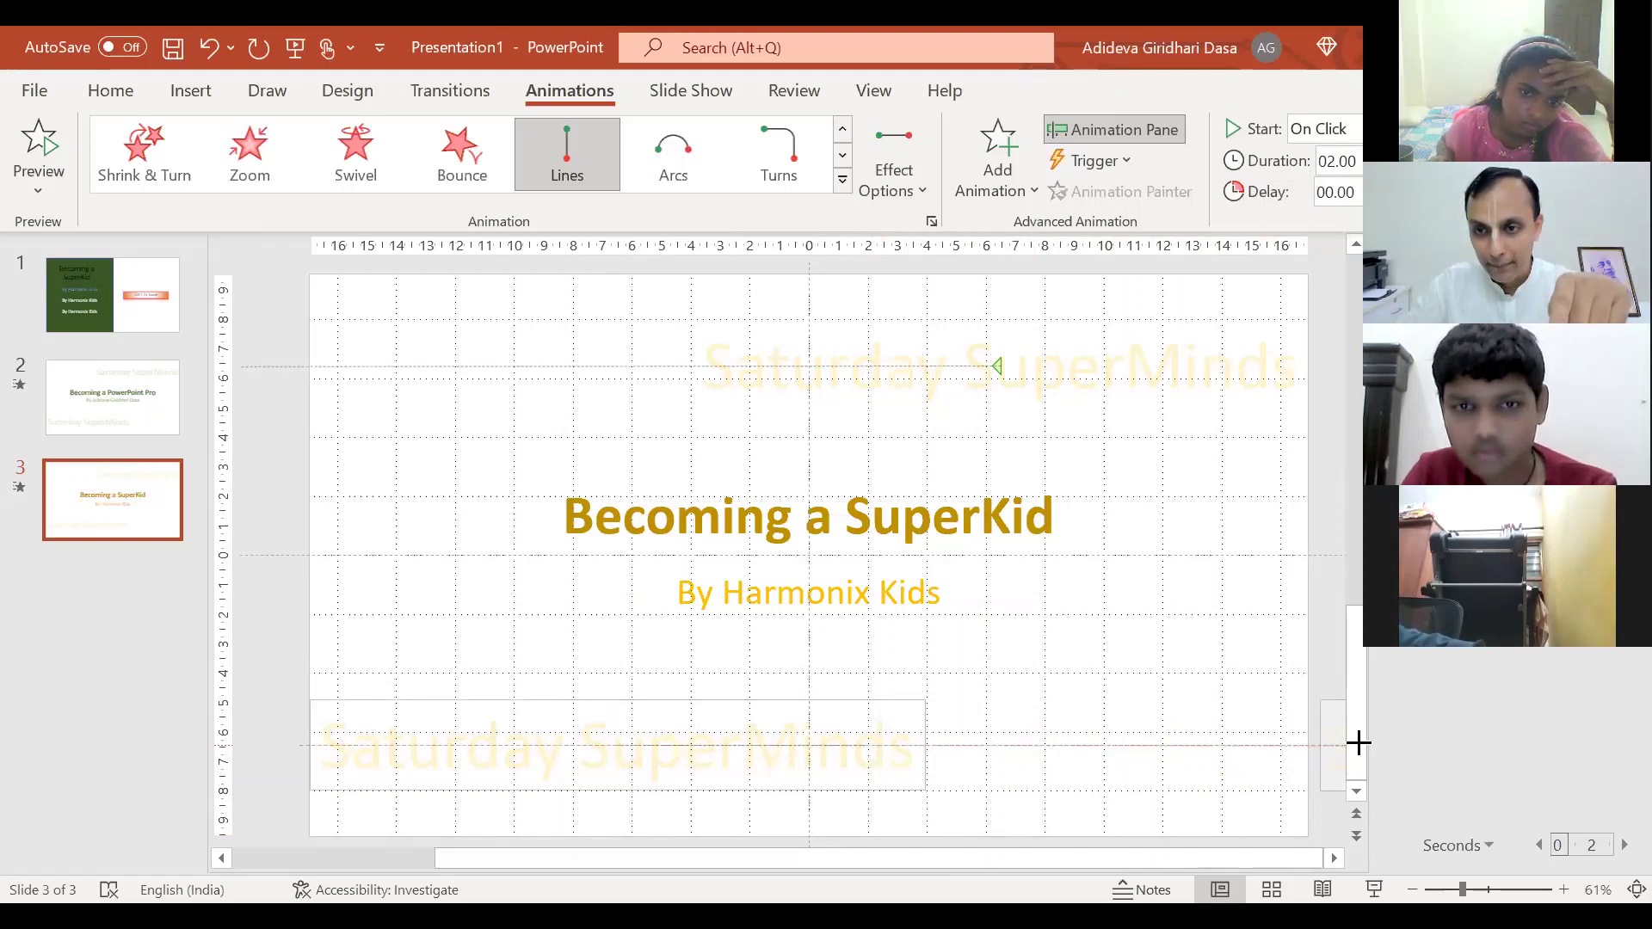
{"action": "left_click_drag", "start_coordinate": [1359, 741], "coordinate": [1358, 740]}
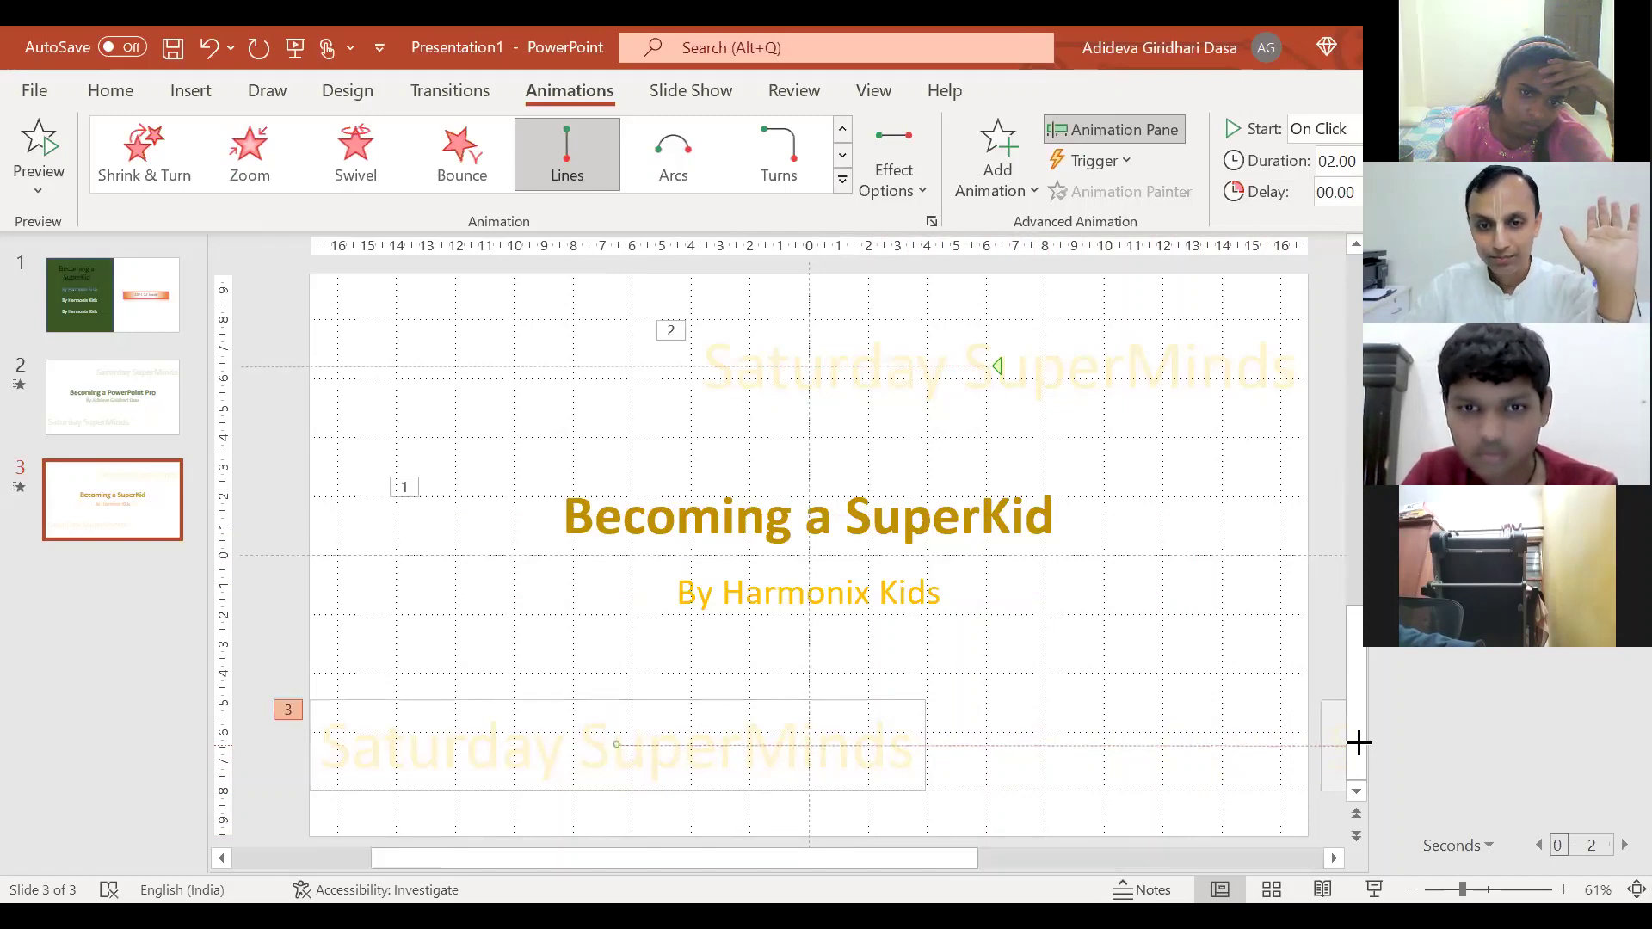